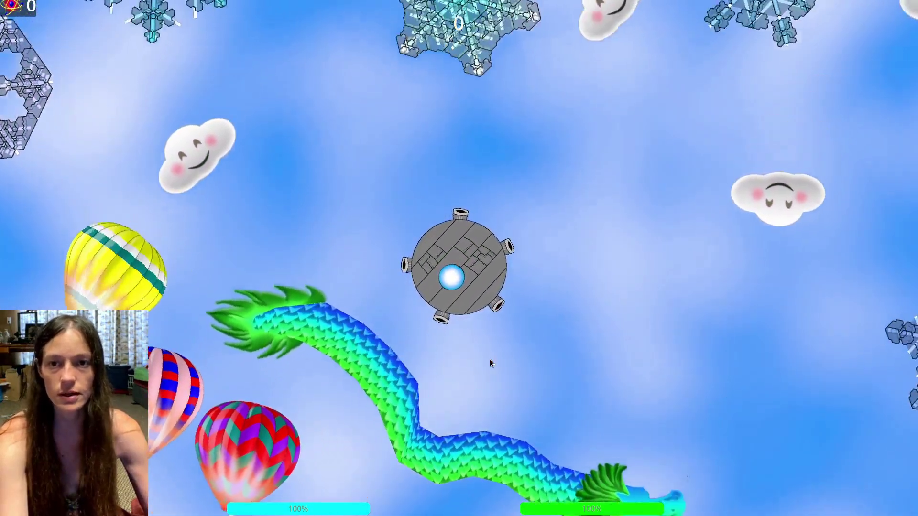
# Pause the playtest and restart the Boss Wyrm level.
pyautogui.press('s')
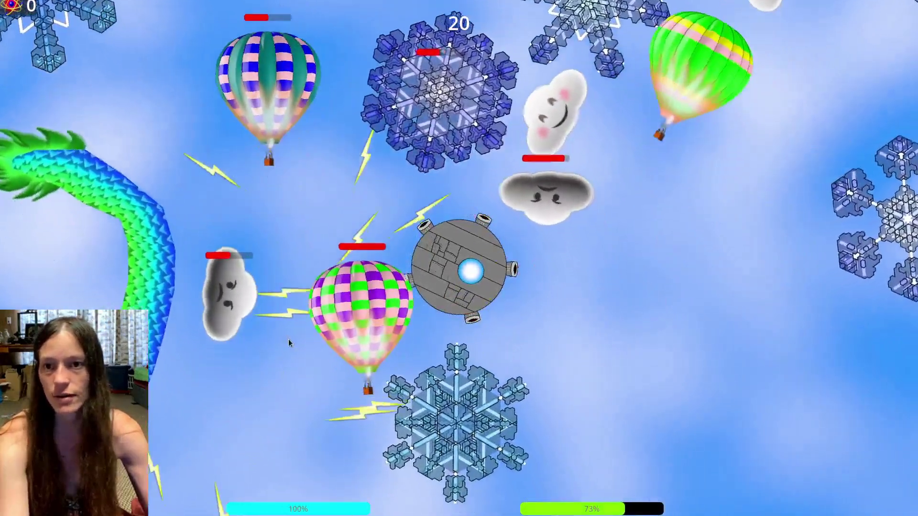
pyautogui.press('Escape')
pyautogui.click(445, 300)
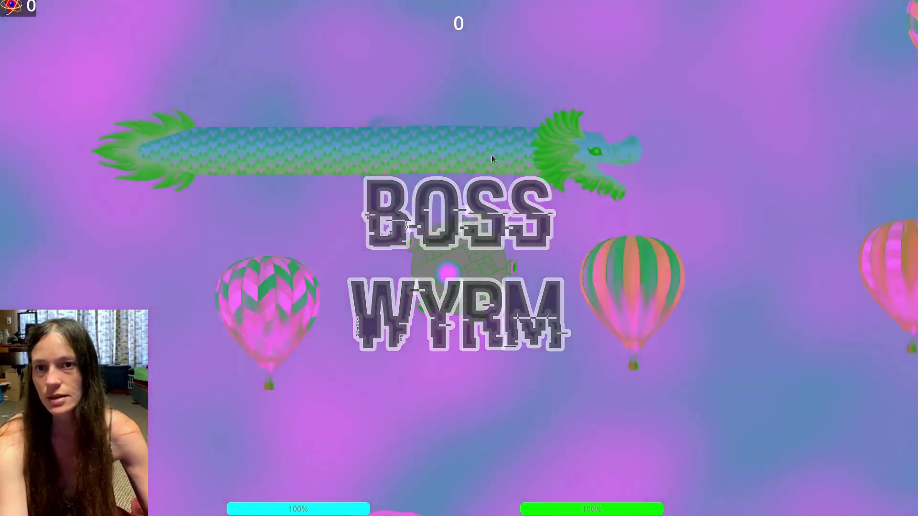
# Fly the round ship around and alongside the wyrm to examine how its jointed body bends and reacts.
pyautogui.press('w')
pyautogui.press('a')
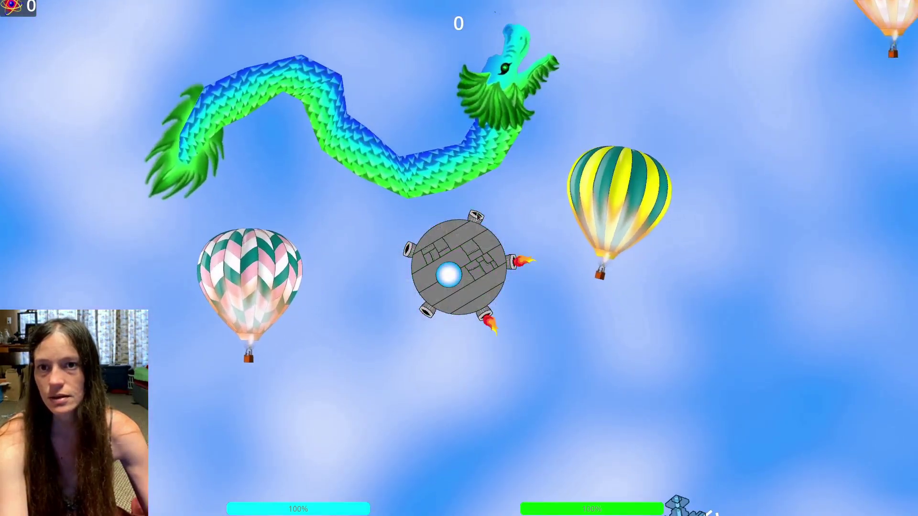
pyautogui.press('w')
pyautogui.press('d')
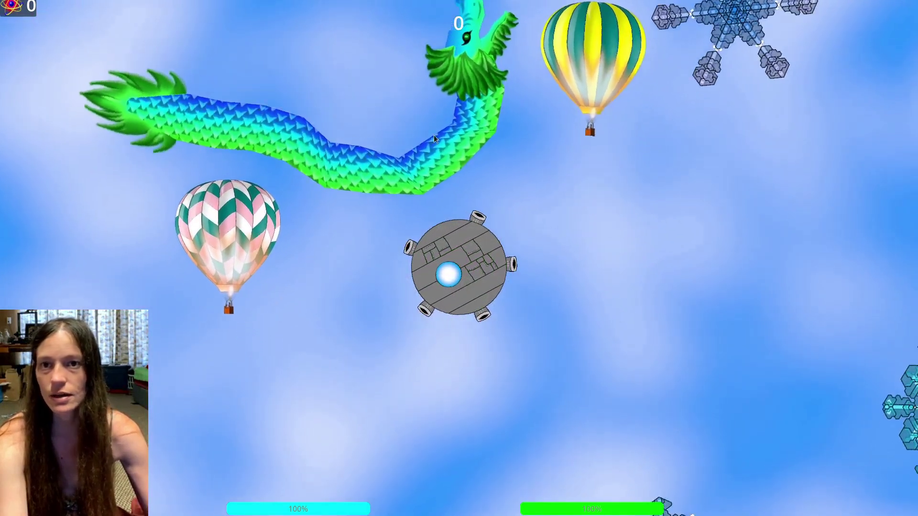
pyautogui.press('s')
pyautogui.press('d')
pyautogui.press('a')
pyautogui.press('w')
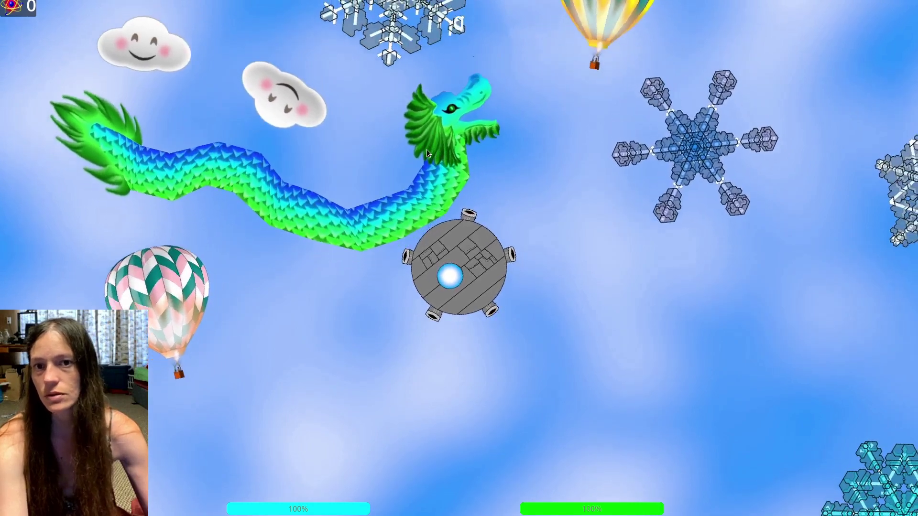
pyautogui.press('w')
pyautogui.press('a')
pyautogui.press('s')
pyautogui.press('d')
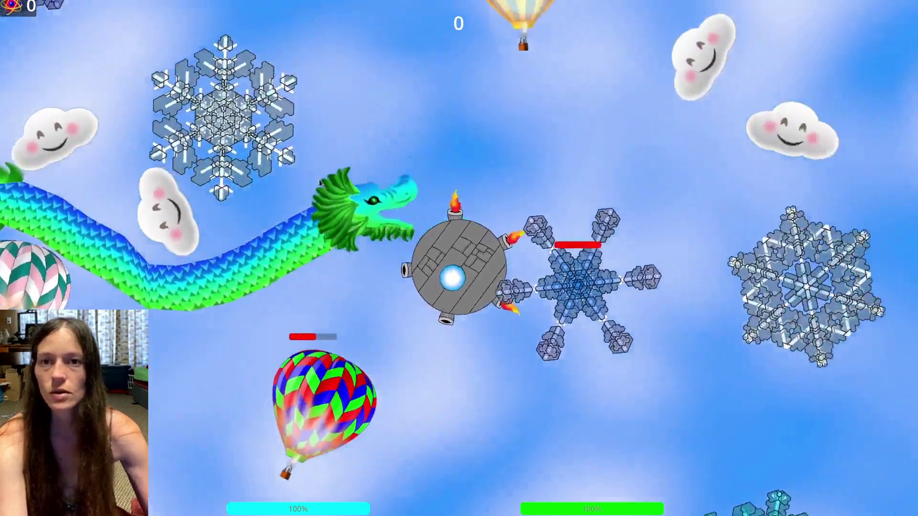
pyautogui.press('w')
pyautogui.press('a')
pyautogui.press('a')
pyautogui.press('d')
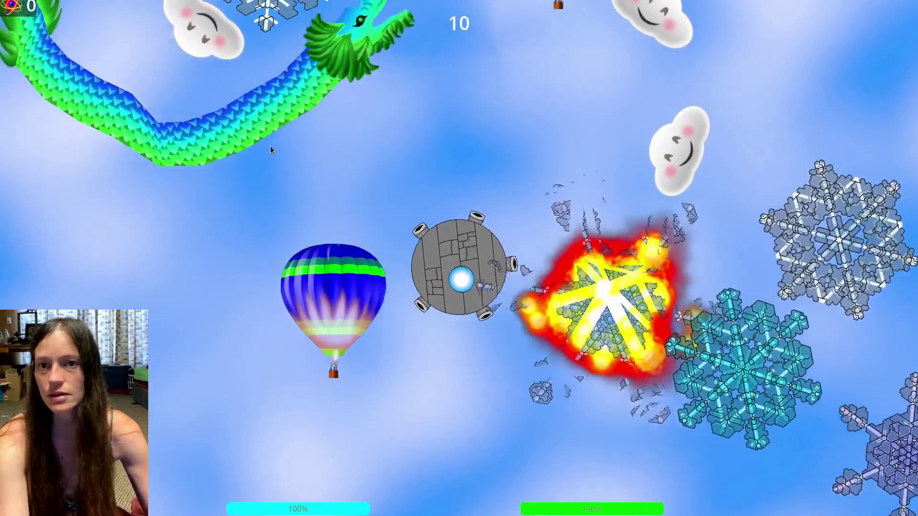
pyautogui.press('w')
pyautogui.press('a')
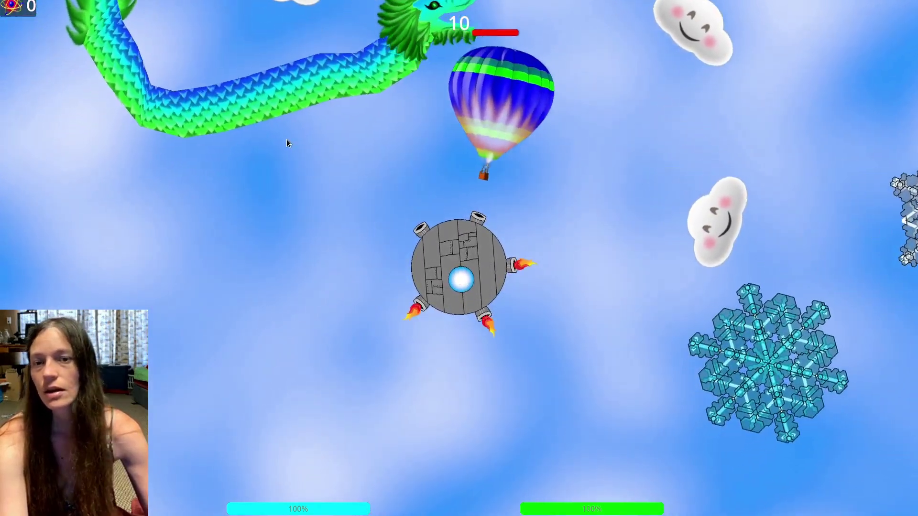
pyautogui.press('w')
pyautogui.press('a')
pyautogui.press('s')
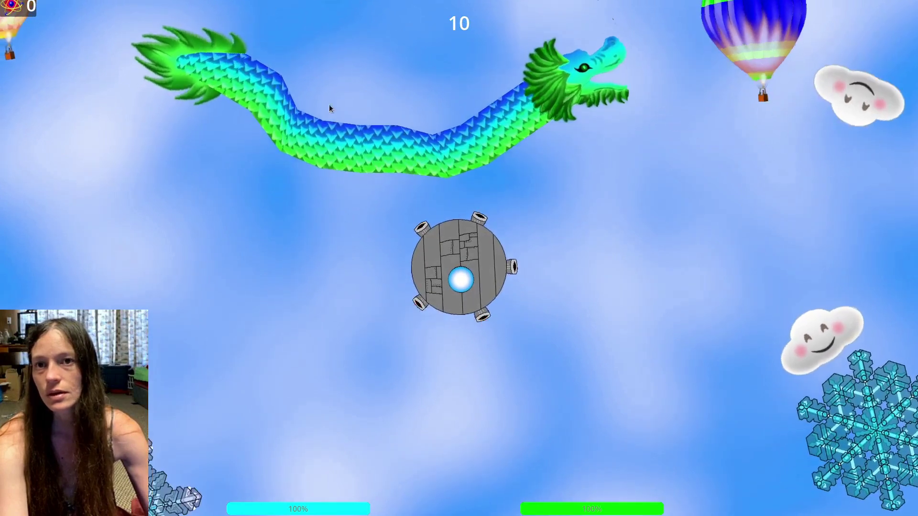
pyautogui.press('w')
pyautogui.press('a')
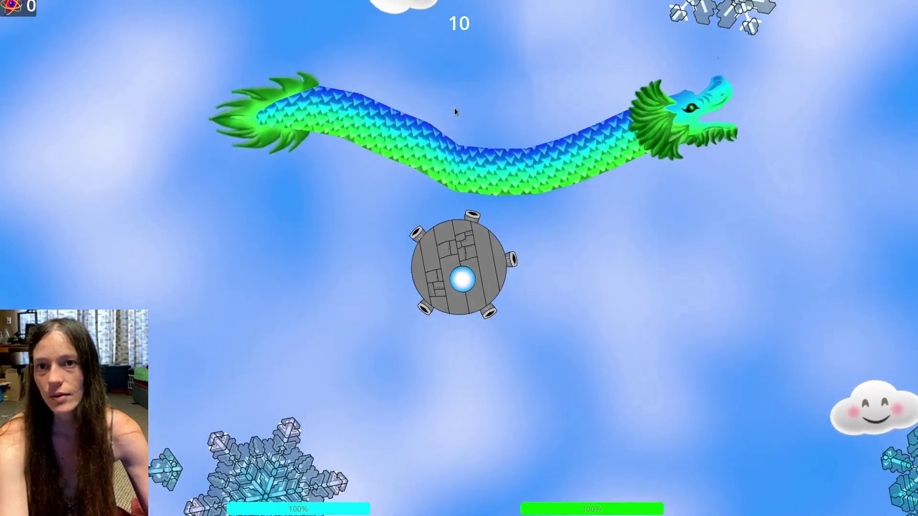
pyautogui.press('s')
pyautogui.press('d')
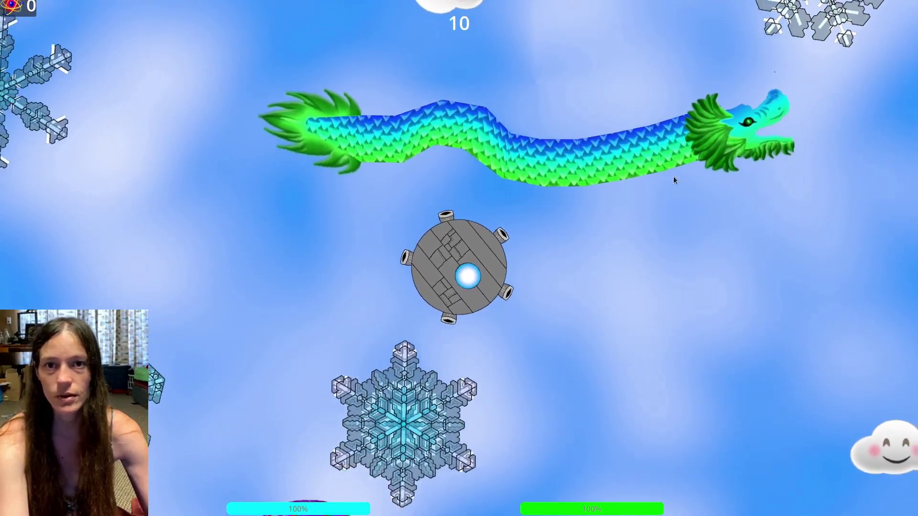
pyautogui.press('s')
pyautogui.press('a')
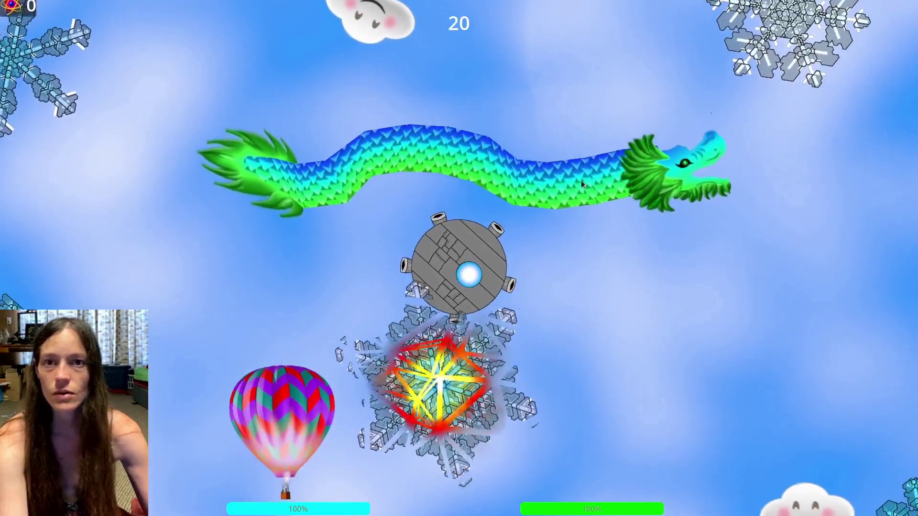
pyautogui.press('a')
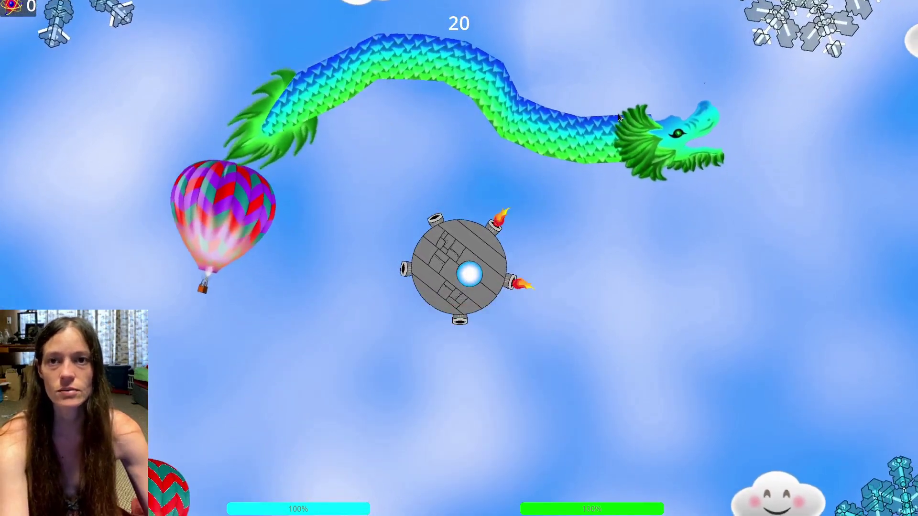
pyautogui.press('a')
pyautogui.press('d')
pyautogui.press('w')
pyautogui.press('a')
pyautogui.press('d')
pyautogui.press('s')
pyautogui.press('a')
pyautogui.press('w')
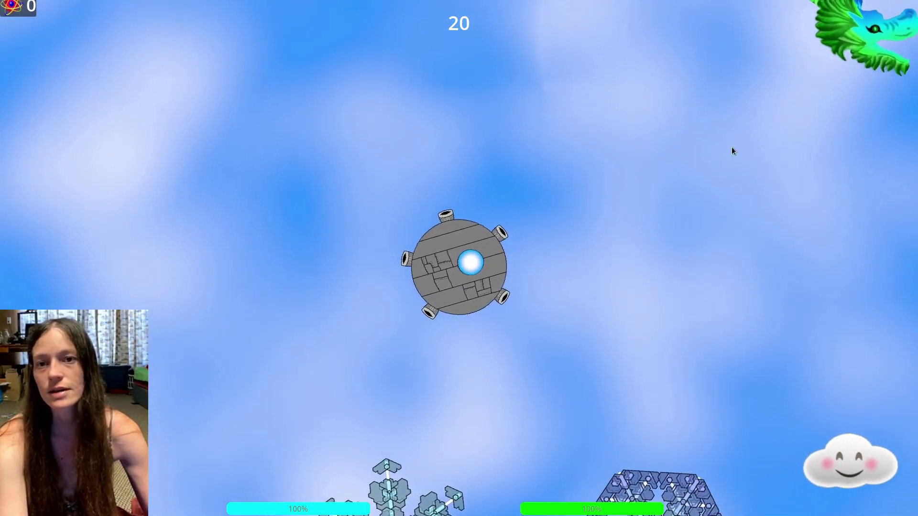
# Restart the Boss Wyrm level and steer the ship near the wyrm's head to observe its movement.
pyautogui.press('Escape')
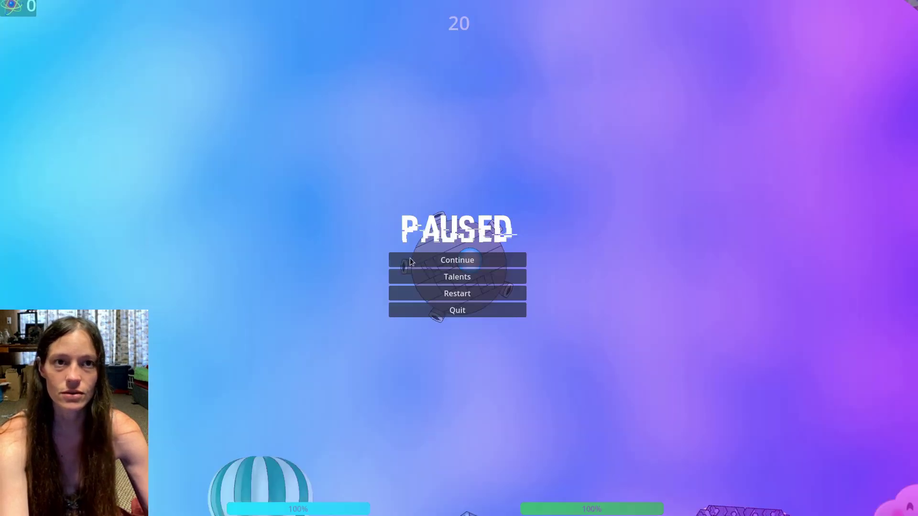
pyautogui.click(438, 296)
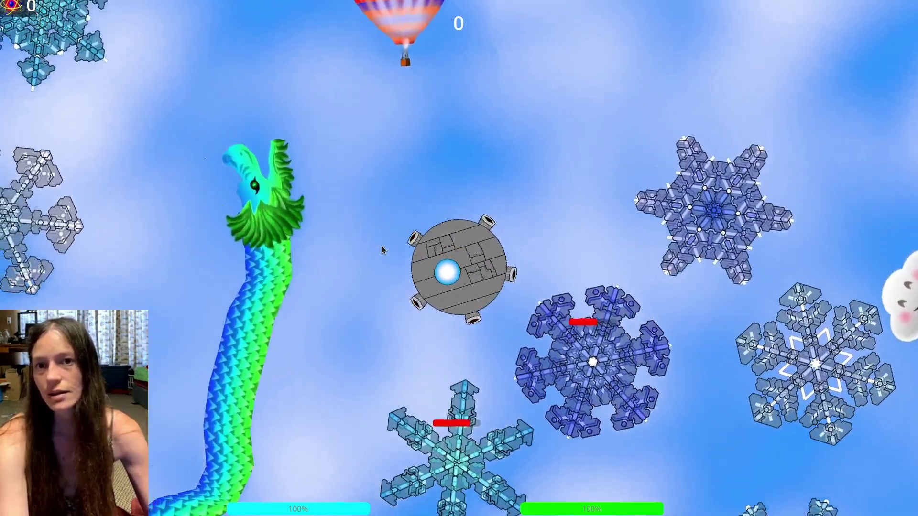
pyautogui.press('s')
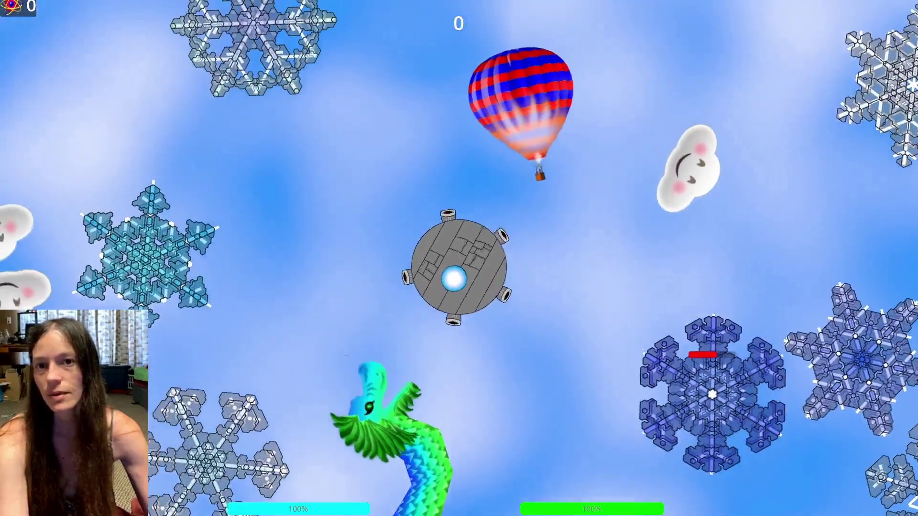
pyautogui.press('s')
pyautogui.press('w')
pyautogui.press('s')
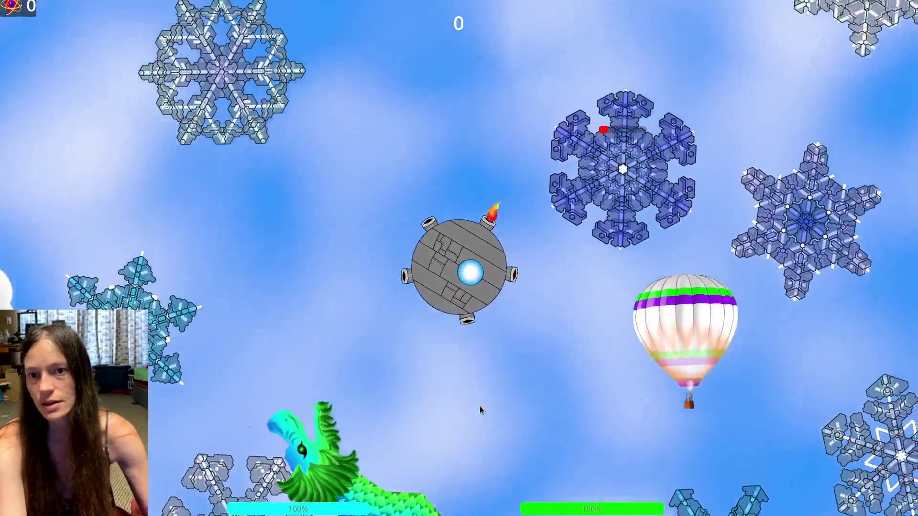
# Pause the playtest and restart the wyrm fight once more.
pyautogui.press('Escape')
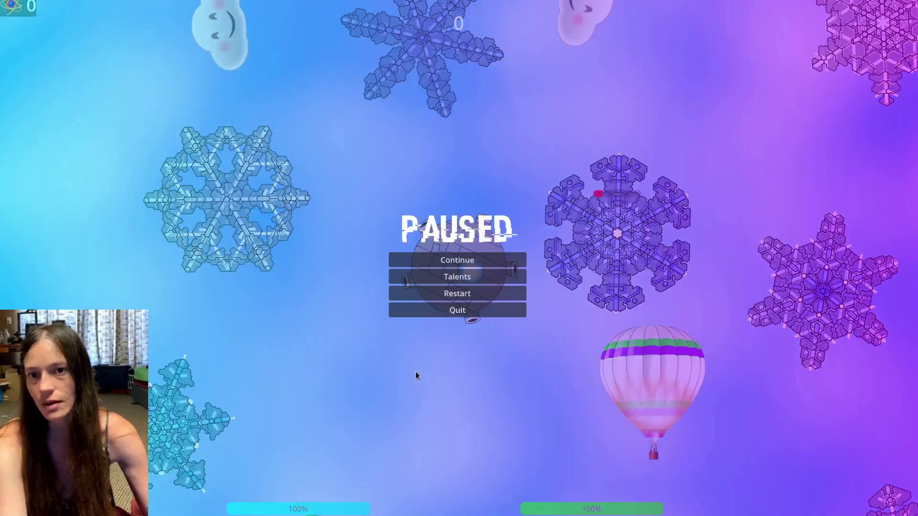
pyautogui.click(458, 294)
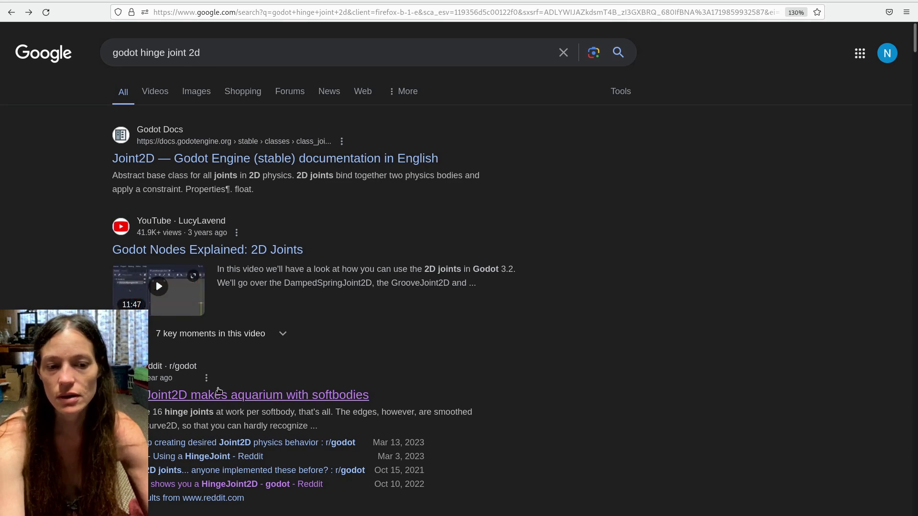
# Open the Reddit post "HingeJoint2D makes aquarium with softbodies" from the browser's search results and review its video and comments.
pyautogui.click(213, 402)
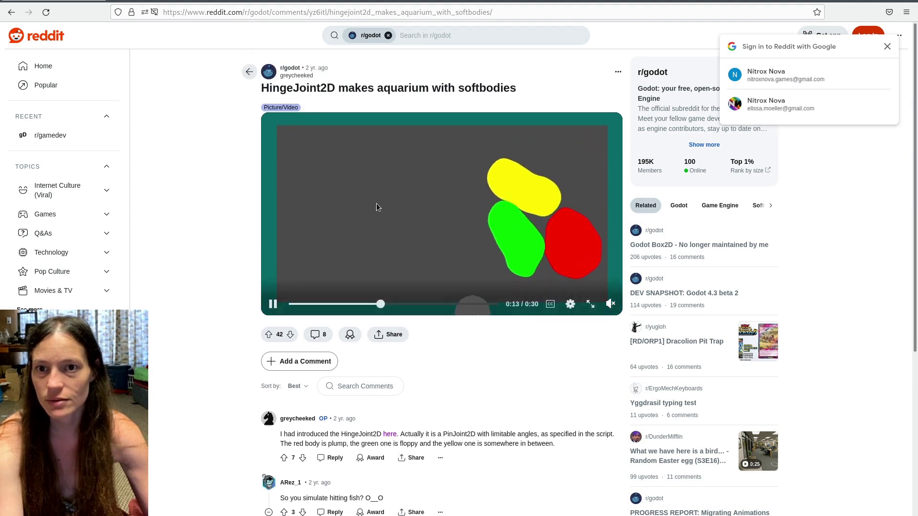
pyautogui.scroll(-2, 410, 348)
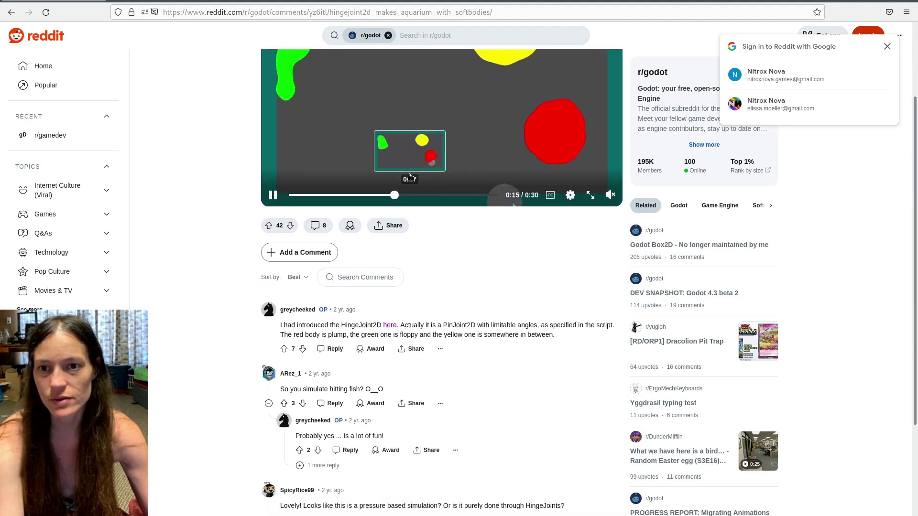
pyautogui.scroll(-2, 417, 261)
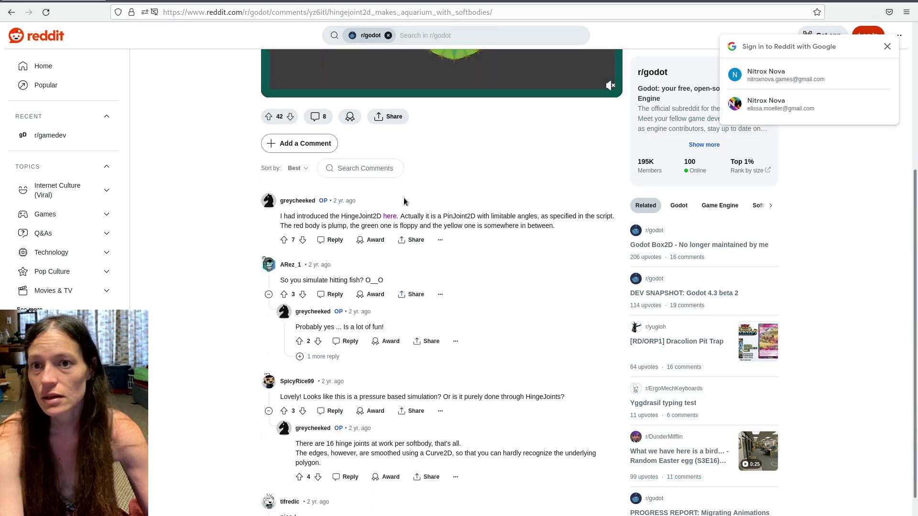
pyautogui.scroll(1, 373, 228)
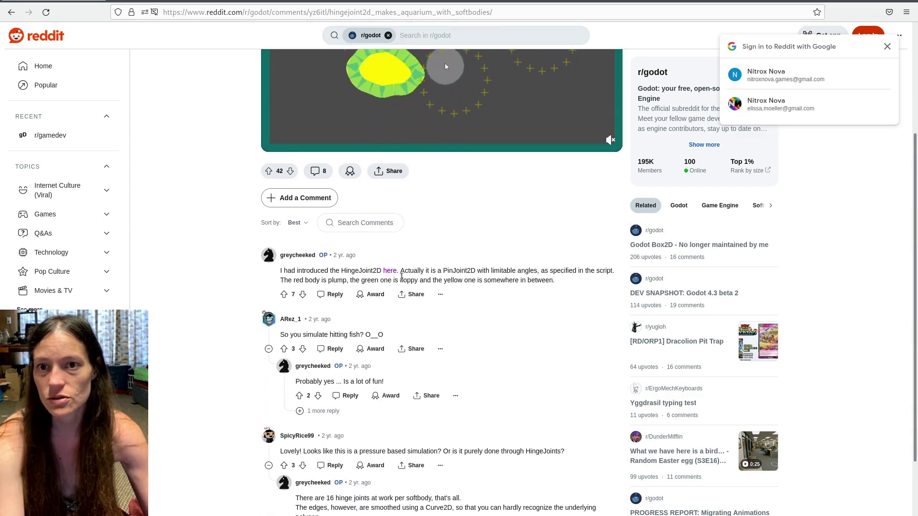
# Follow the author's link to the "Stickman shows you a HingeJoint2D" post and find the PinJoint2D script in its comments.
pyautogui.click(390, 271)
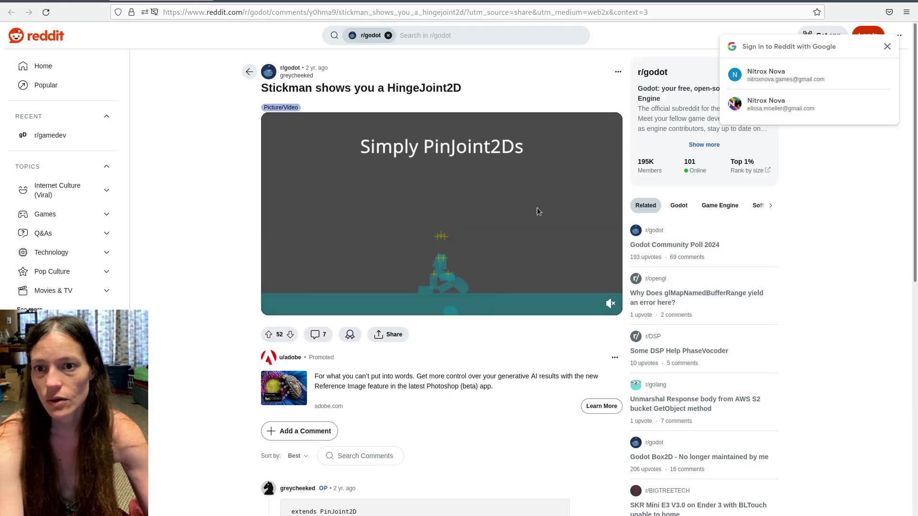
pyautogui.click(503, 11)
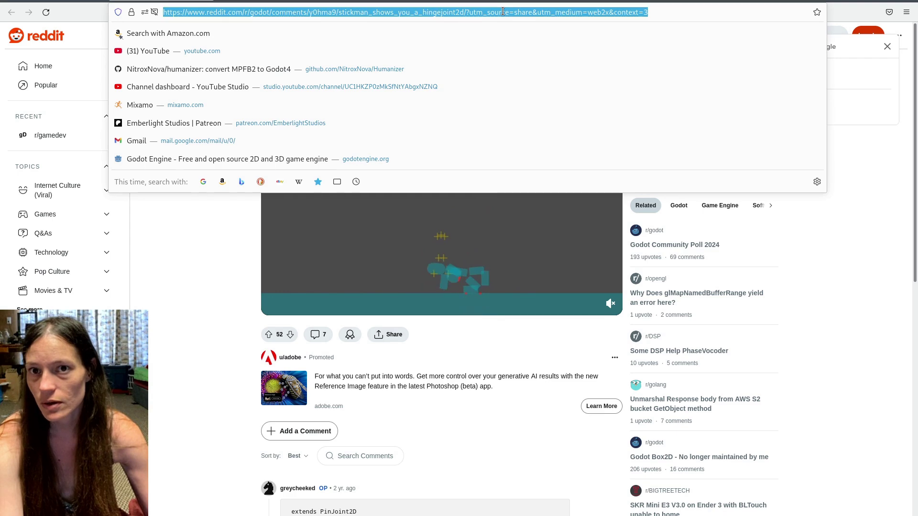
pyautogui.click(163, 314)
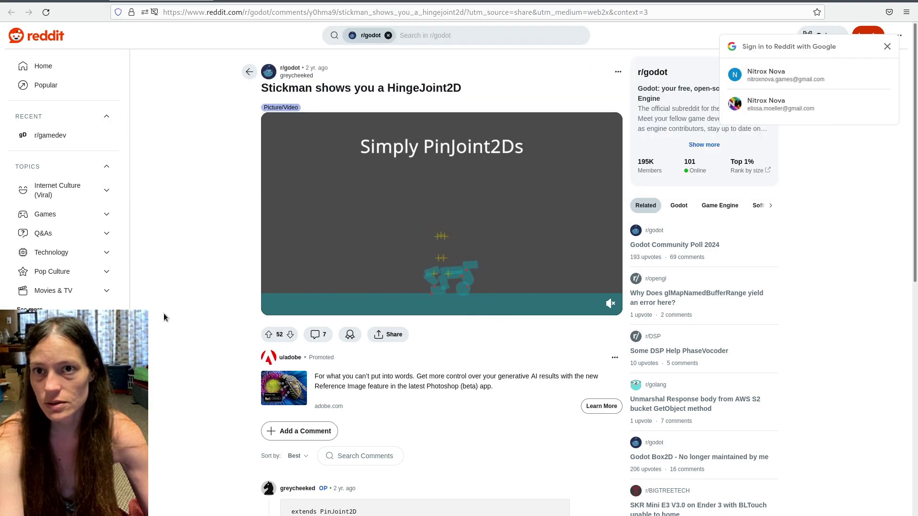
pyautogui.scroll(-5, 207, 291)
pyautogui.scroll(-1, 208, 289)
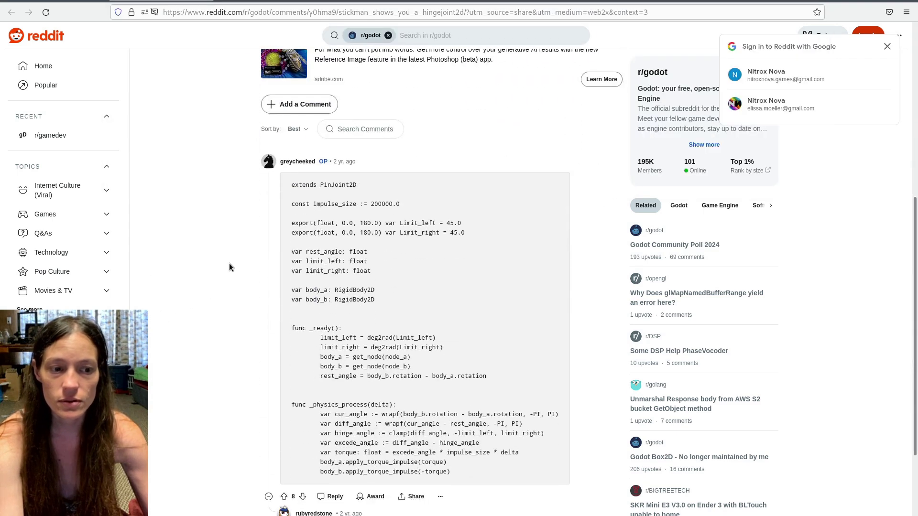
# Examine the PinJoint2D script, from its impulse size and angle limits to the torque impulses in _physics_process.
pyautogui.moveTo(293, 187); pyautogui.dragTo(458, 477)
pyautogui.click(427, 390)
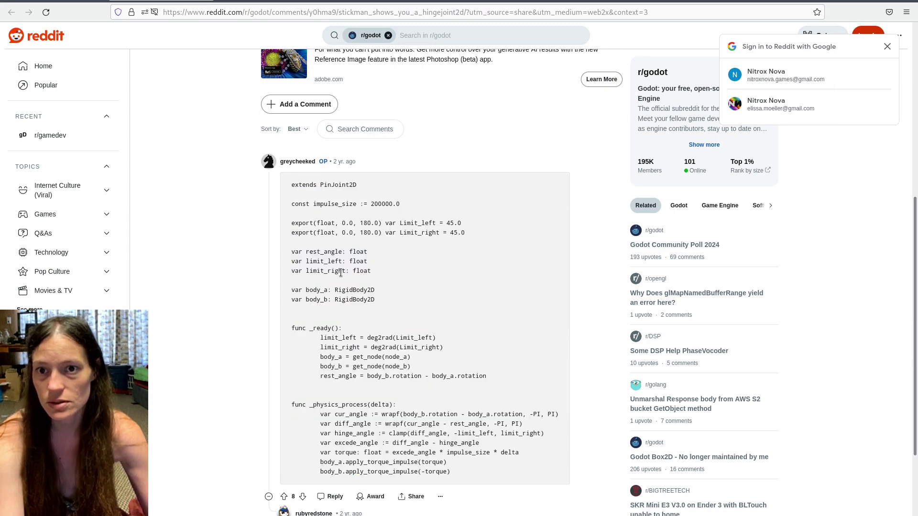
pyautogui.scroll(2, 302, 323)
pyautogui.scroll(-2, 329, 258)
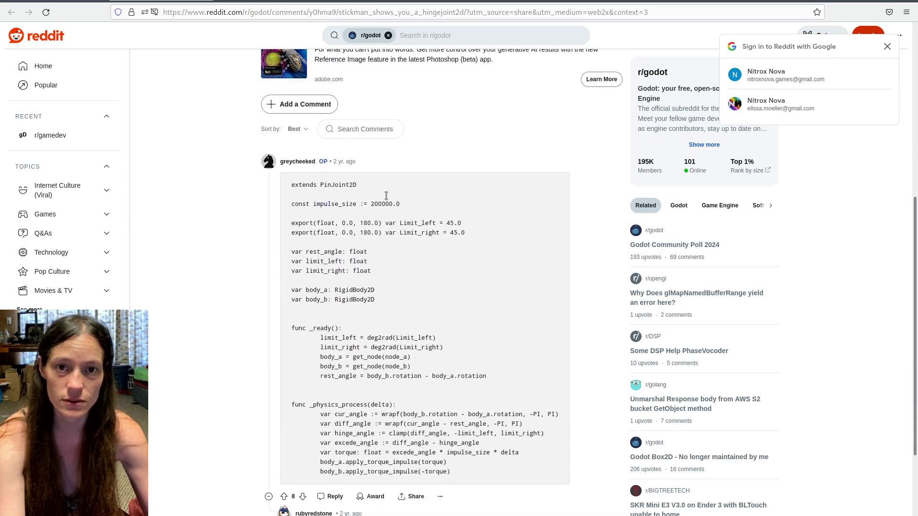
pyautogui.scroll(1, 305, 179)
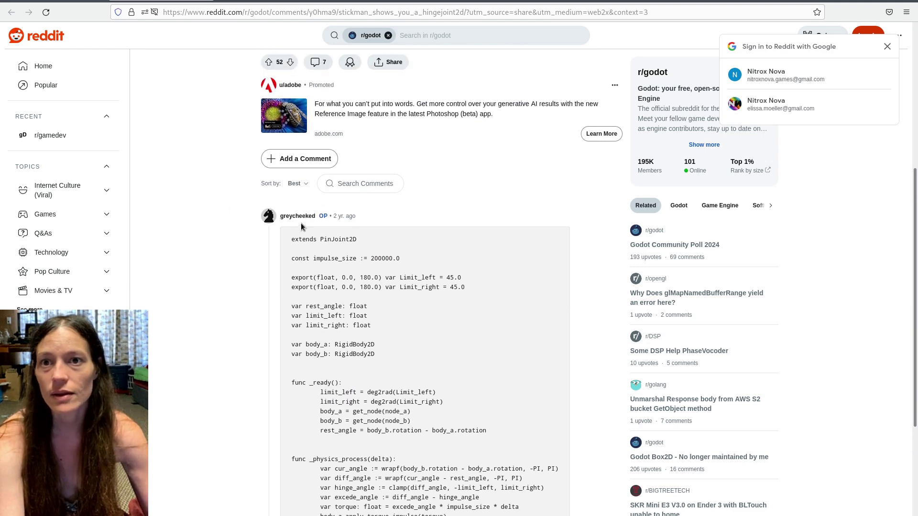
pyautogui.scroll(-3, 286, 327)
pyautogui.scroll(2, 355, 277)
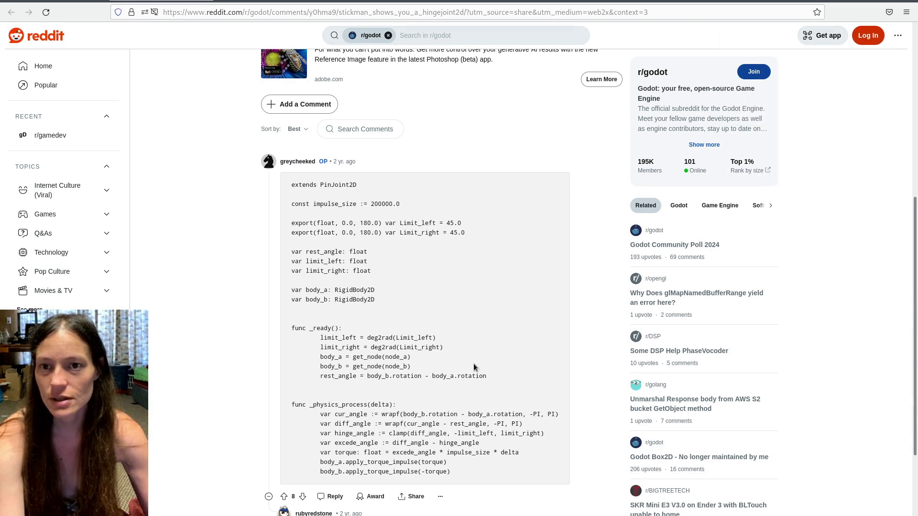
# Switch to the Godot editor with the Boss_Wyrm_Test scene and widen the scene tree area.
pyautogui.hotkey('alt', 'Tab')
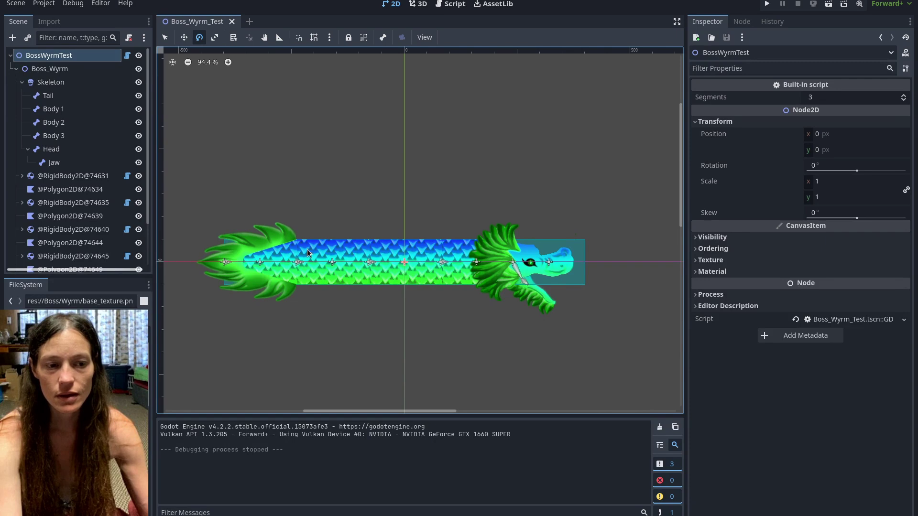
pyautogui.moveTo(252, 203); pyautogui.dragTo(278, 200, button='middle')
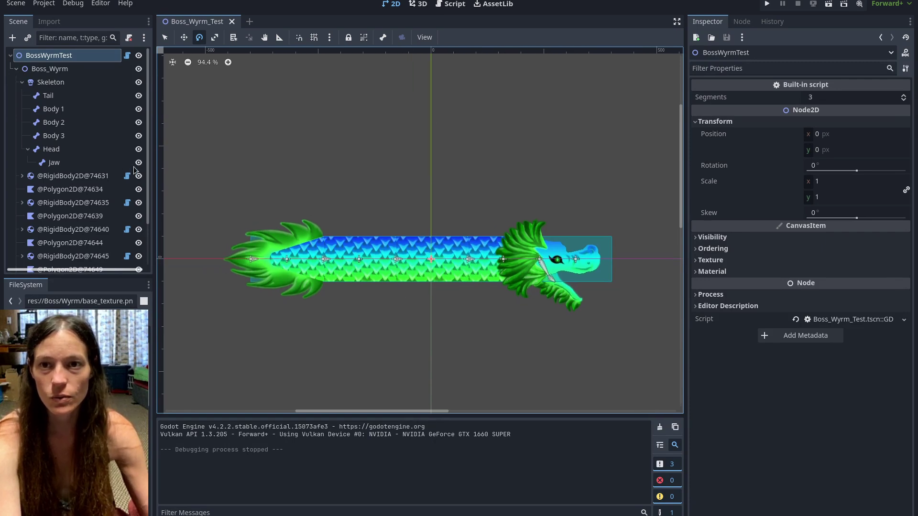
pyautogui.moveTo(156, 154); pyautogui.dragTo(169, 165)
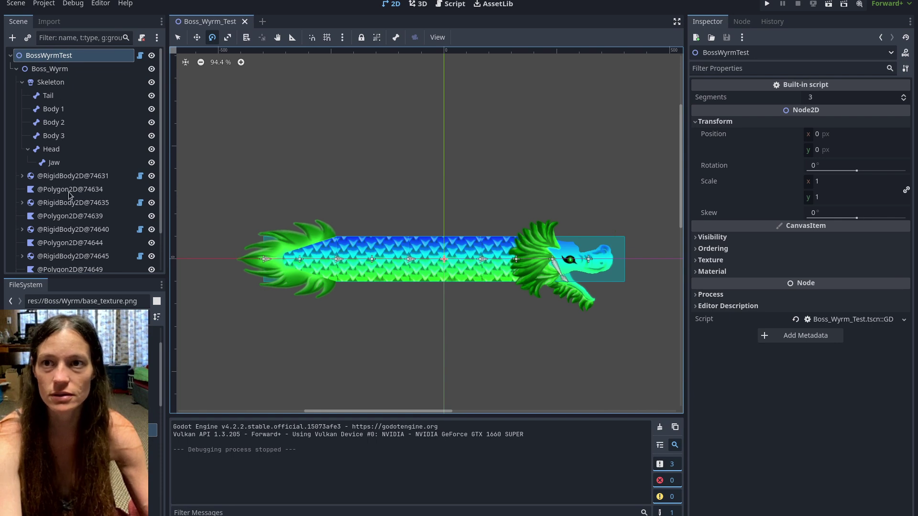
# Review the Boss_Wyrm node and its Skeleton, with the Tail, Body, Head and Jaw bones beneath it.
pyautogui.click(50, 82)
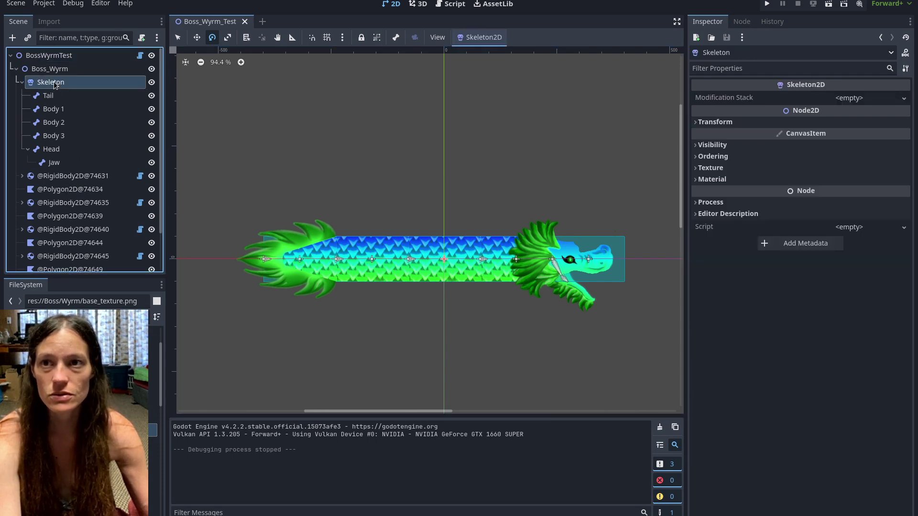
pyautogui.click(53, 68)
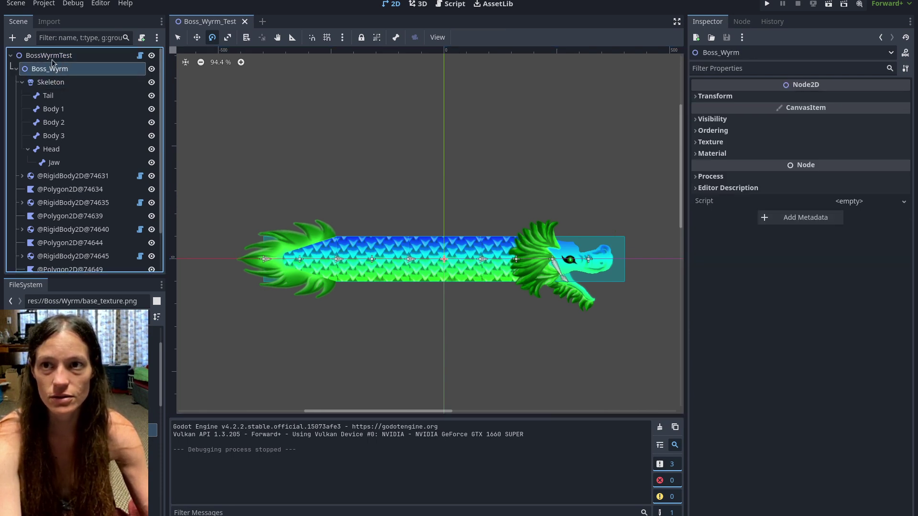
pyautogui.click(67, 82)
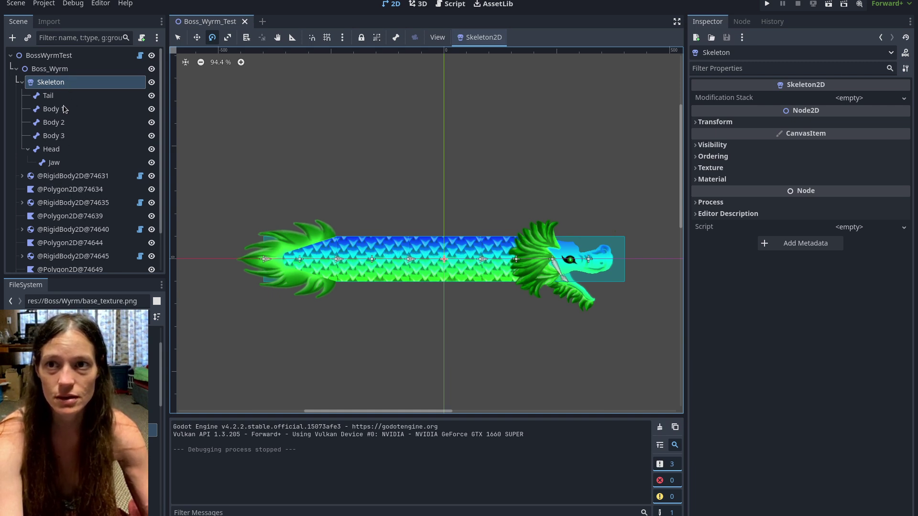
pyautogui.scroll(-2, 79, 162)
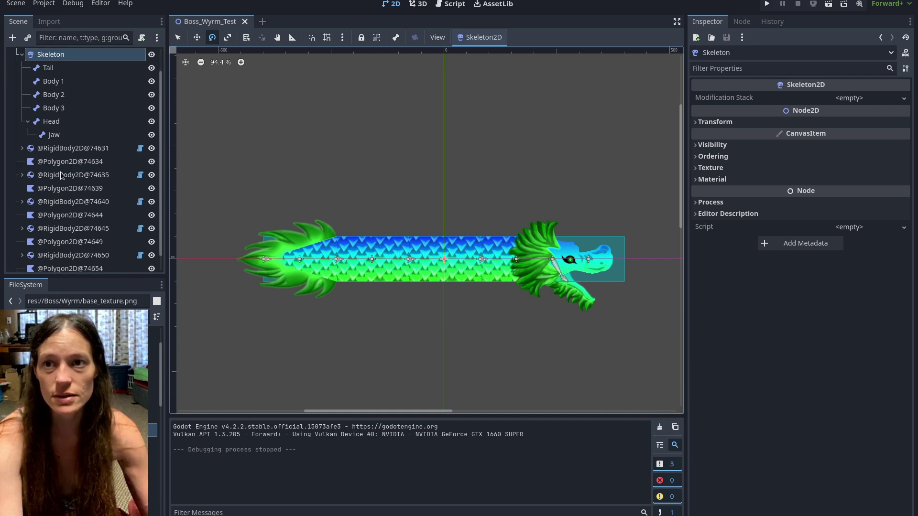
# Inspect the first wyrm segment's RigidBody2D, and set the second segment's ID to -1.
pyautogui.click(49, 149)
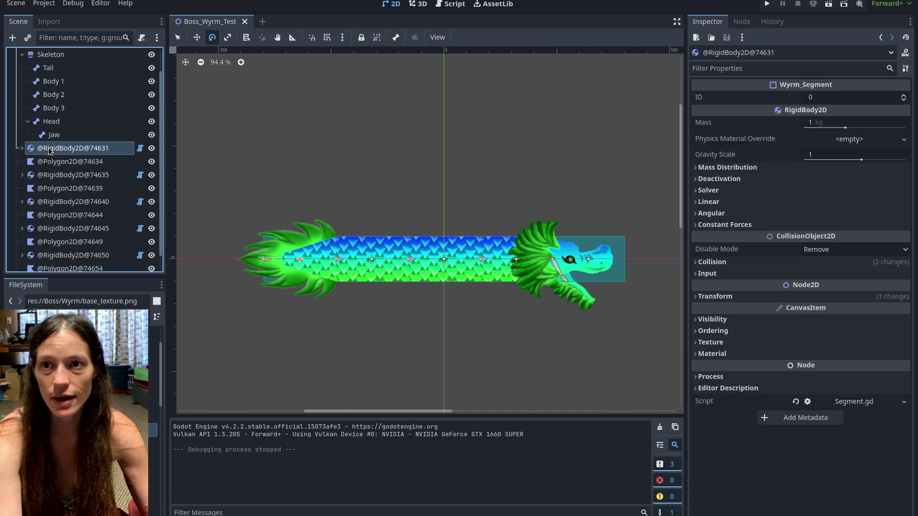
pyautogui.click(54, 175)
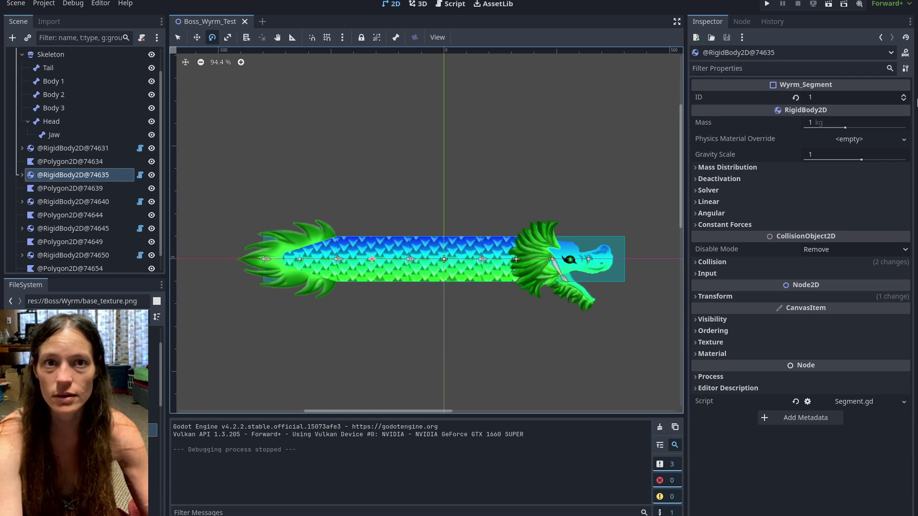
pyautogui.click(904, 99)
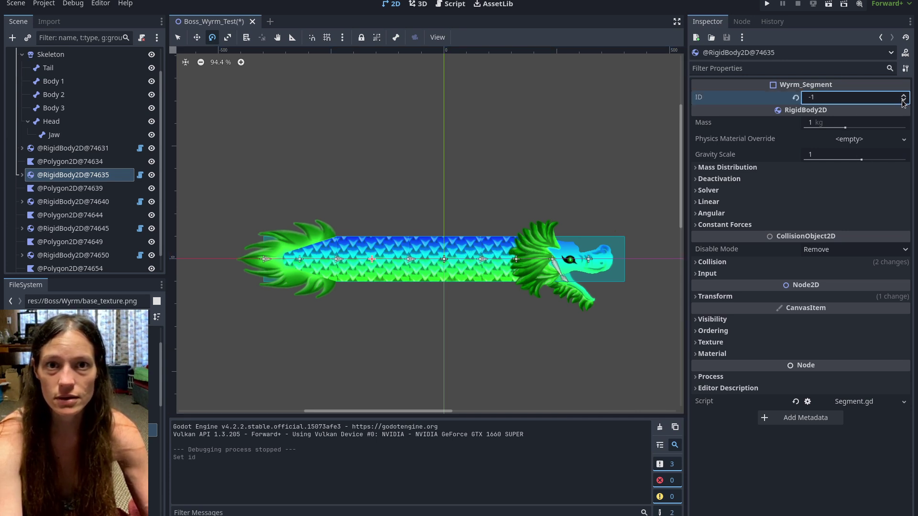
# Lower the Segments count of BossWyrmTest one by one to 0, and raise it back to 3.
pyautogui.scroll(1, 48, 67)
pyautogui.click(81, 55)
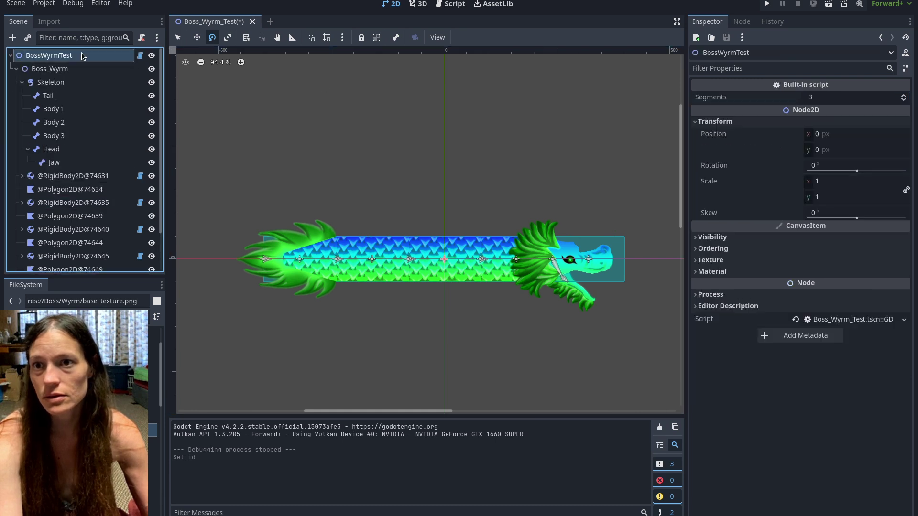
pyautogui.click(903, 100)
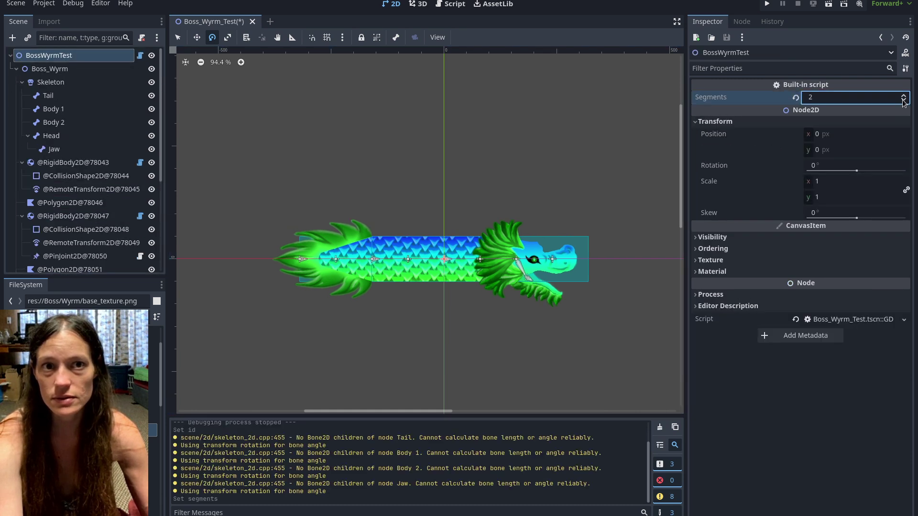
pyautogui.click(903, 100)
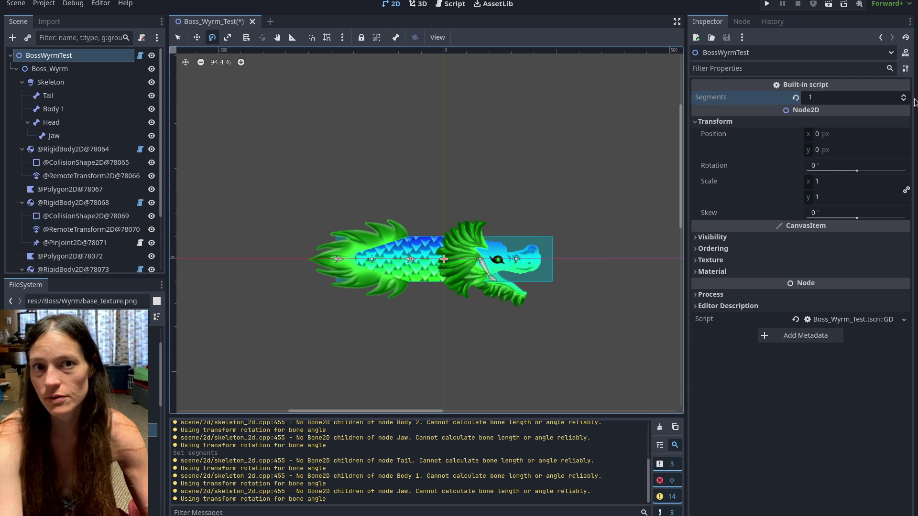
pyautogui.click(903, 100)
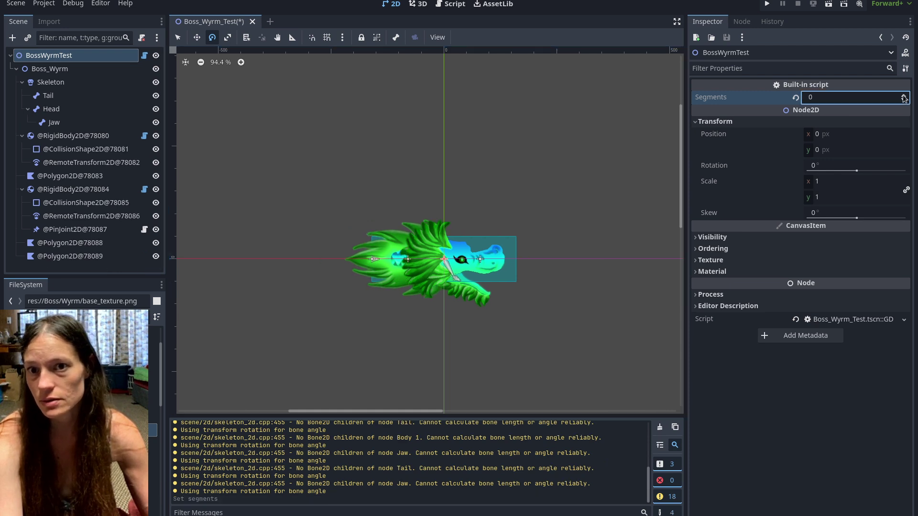
pyautogui.click(903, 96)
pyautogui.click(903, 95)
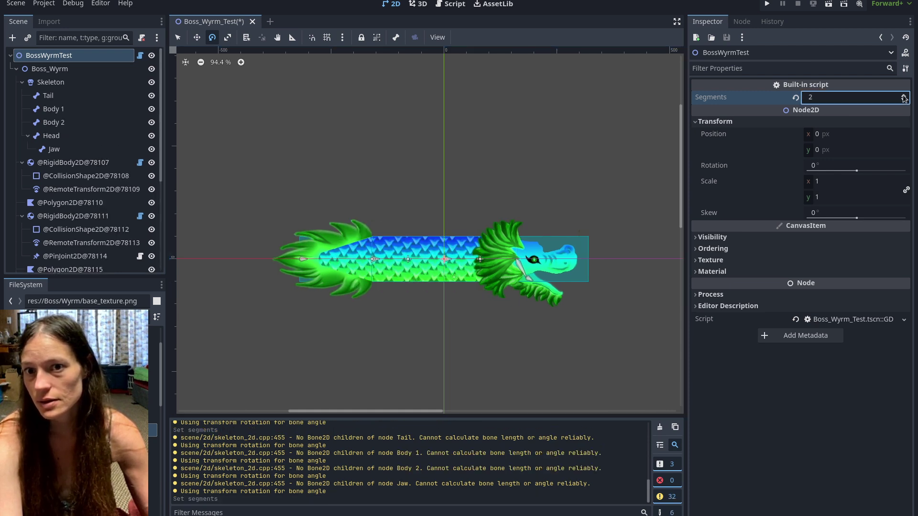
pyautogui.click(903, 96)
# Look closely at the wyrm's tail and body, and inspect the first segment's RigidBody2D properties.
pyautogui.moveTo(500, 171); pyautogui.dragTo(460, 174, button='middle')
pyautogui.scroll(7, 314, 221)
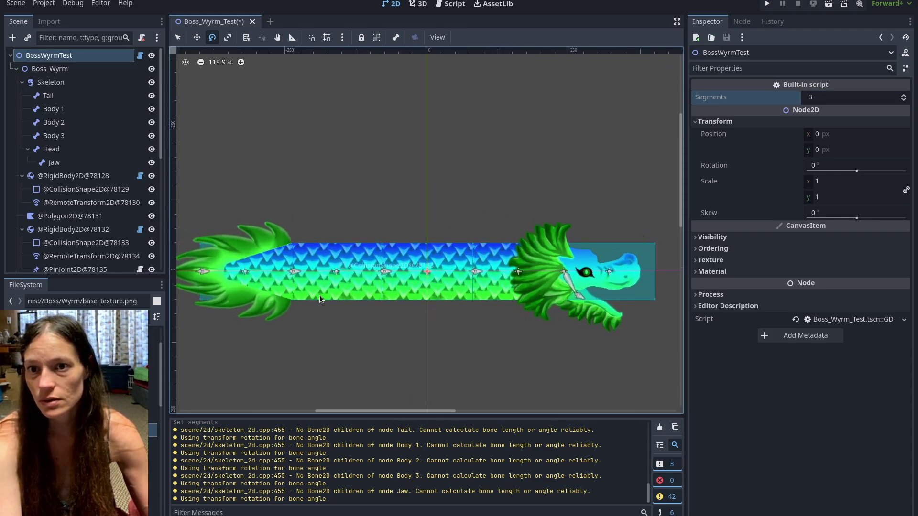
pyautogui.moveTo(315, 297); pyautogui.dragTo(372, 313, button='middle')
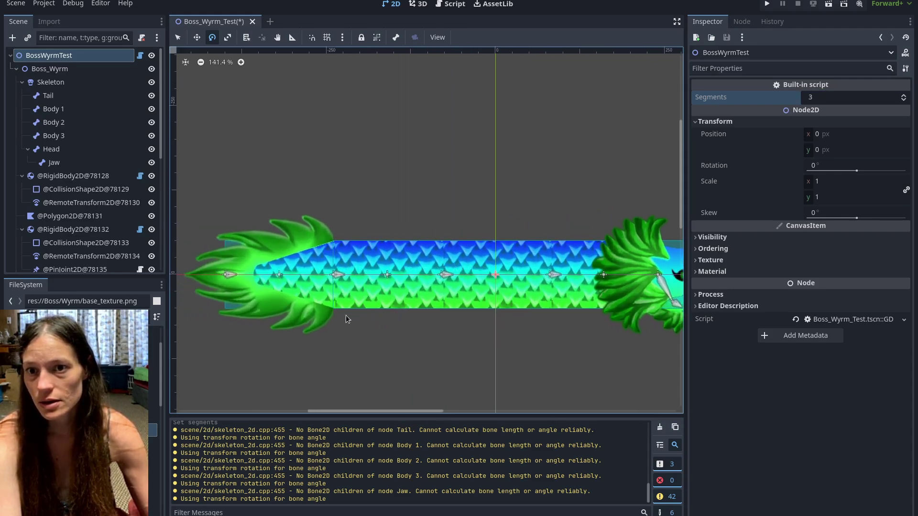
pyautogui.click(75, 176)
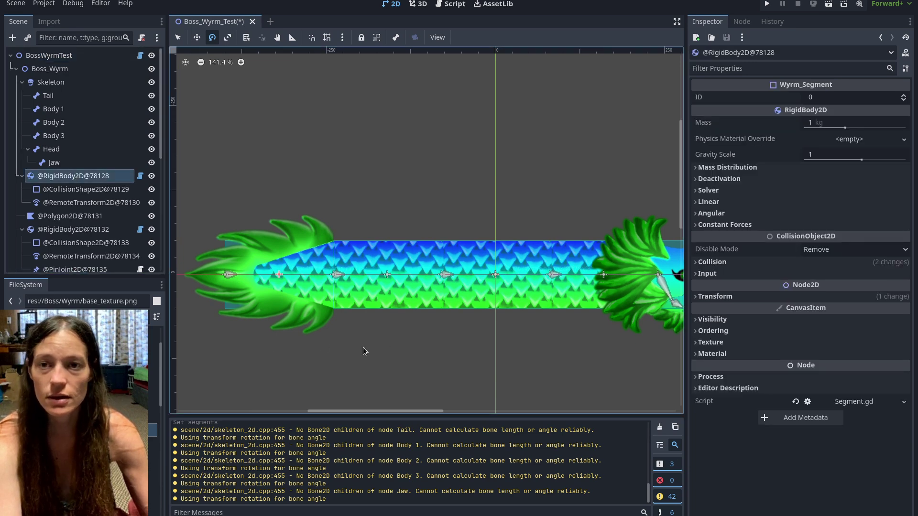
pyautogui.scroll(-2, 382, 349)
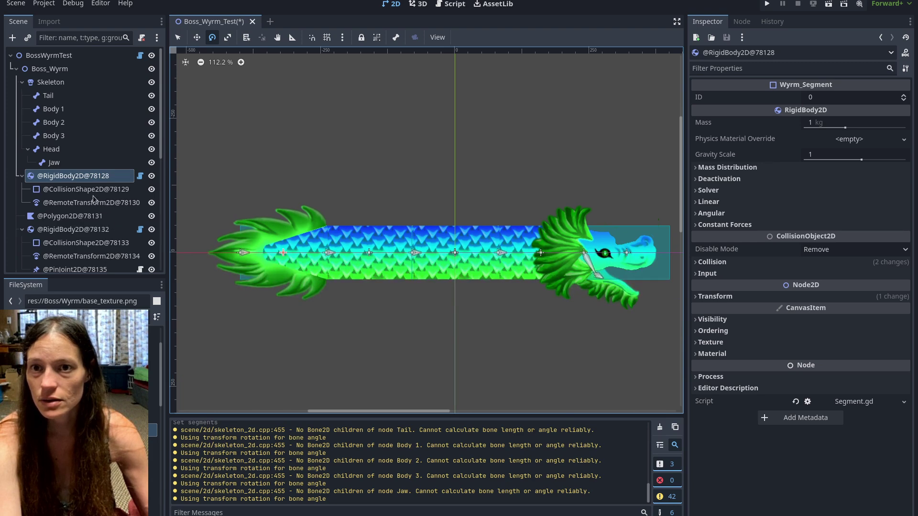
# Inspect the RemoteTransform2D under the first rigid body, including its Remote Path, Update and Transform properties.
pyautogui.click(70, 204)
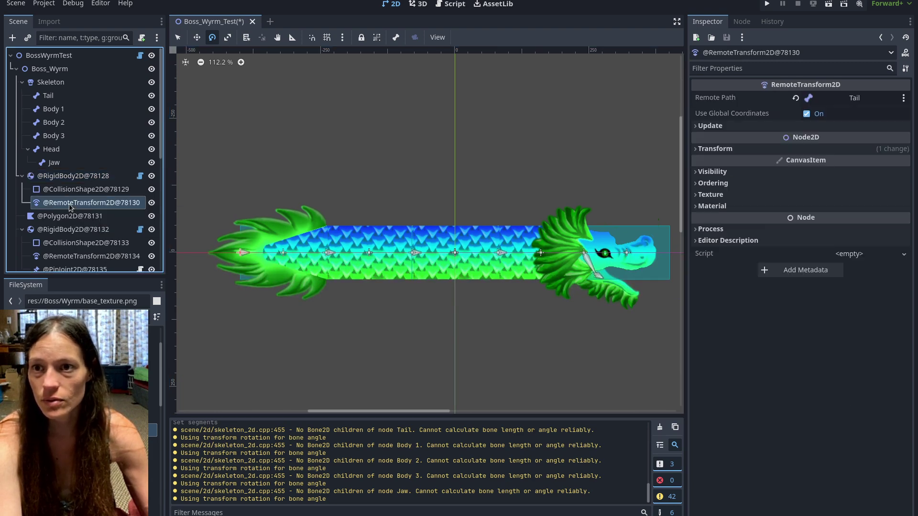
pyautogui.click(101, 181)
pyautogui.click(97, 202)
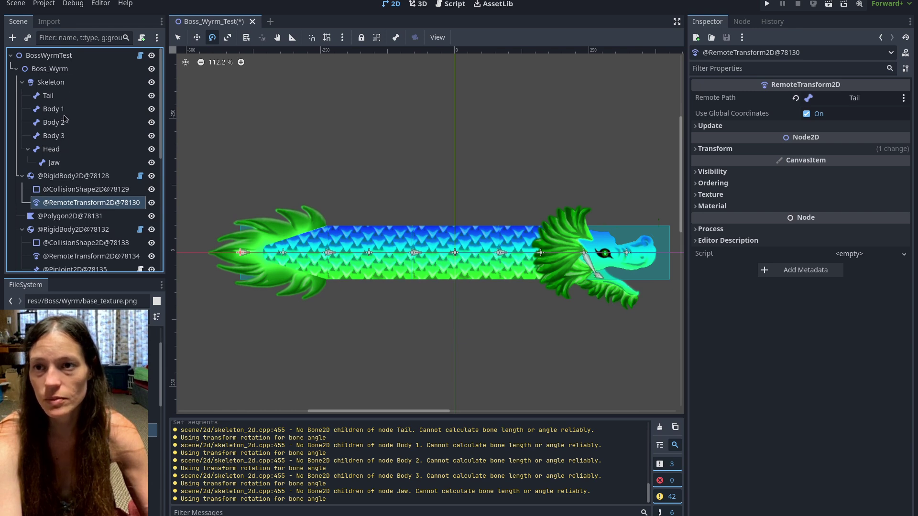
pyautogui.click(69, 177)
pyautogui.click(81, 202)
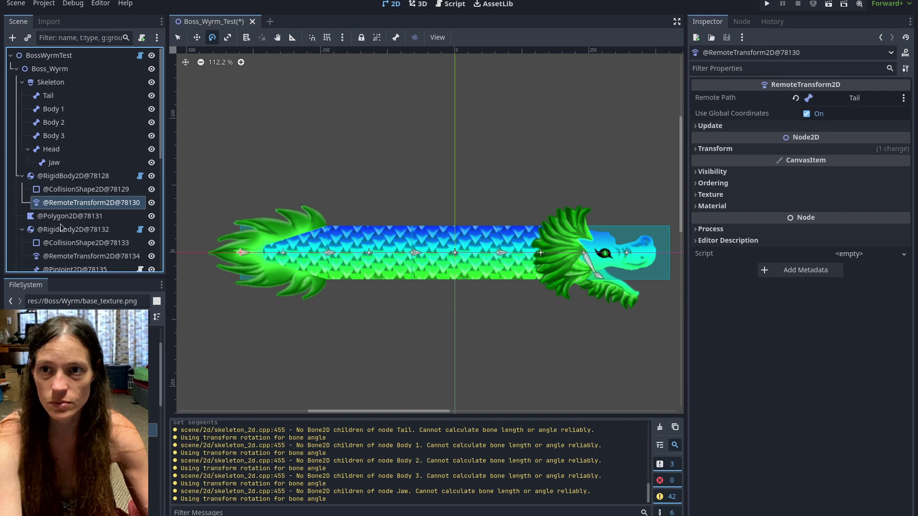
pyautogui.click(734, 149)
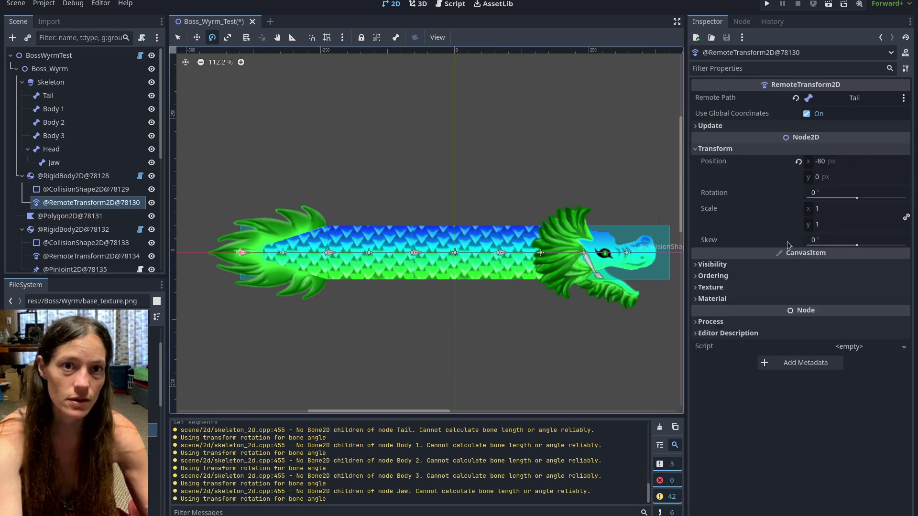
pyautogui.click(737, 126)
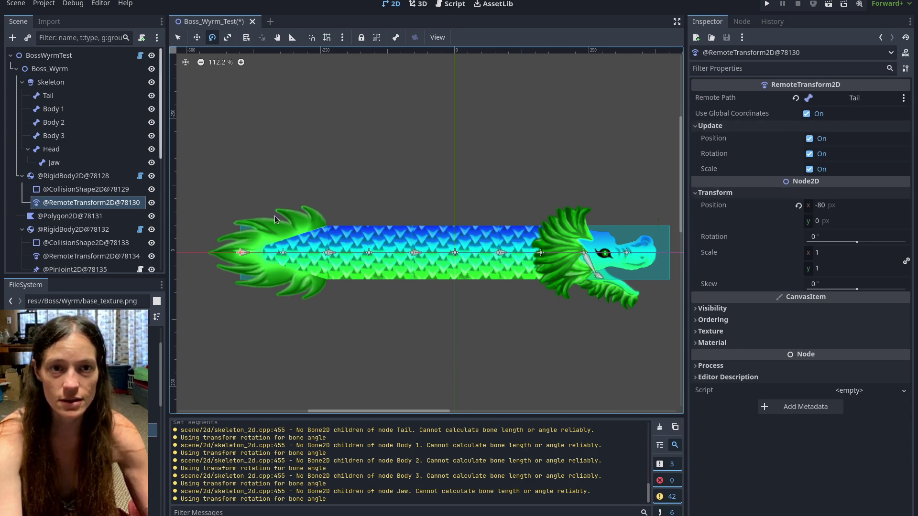
pyautogui.scroll(-2, 363, 302)
pyautogui.scroll(2, 387, 304)
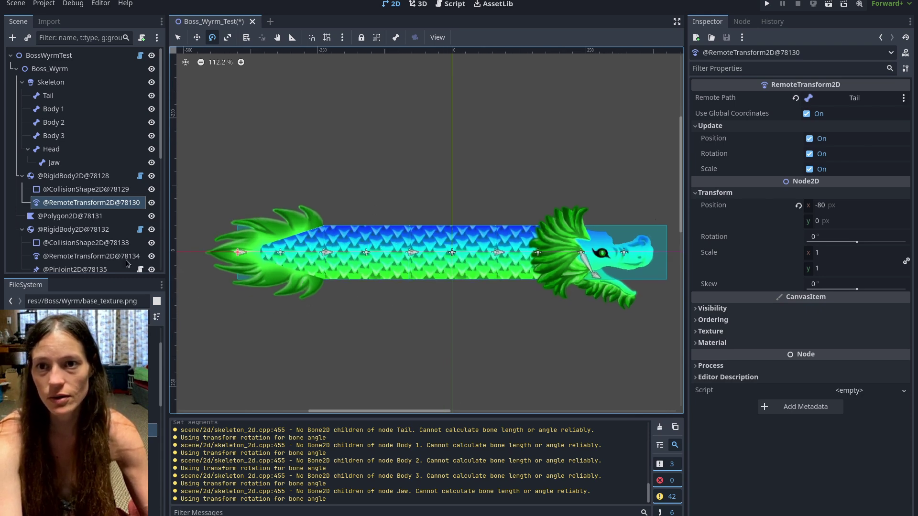
# Inspect the second segment's PinJoint2D, from its hinge limits to the two nodes it connects.
pyautogui.scroll(-3, 88, 233)
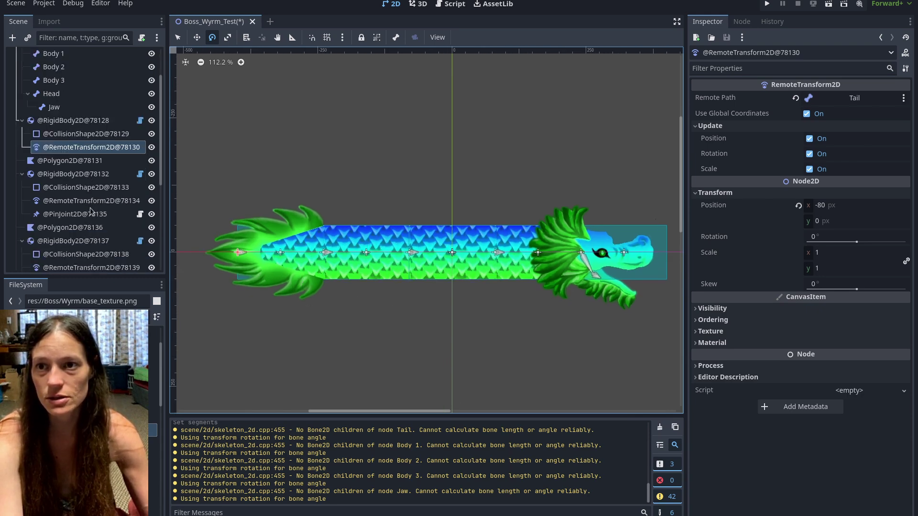
pyautogui.click(91, 213)
pyautogui.scroll(-2, 427, 277)
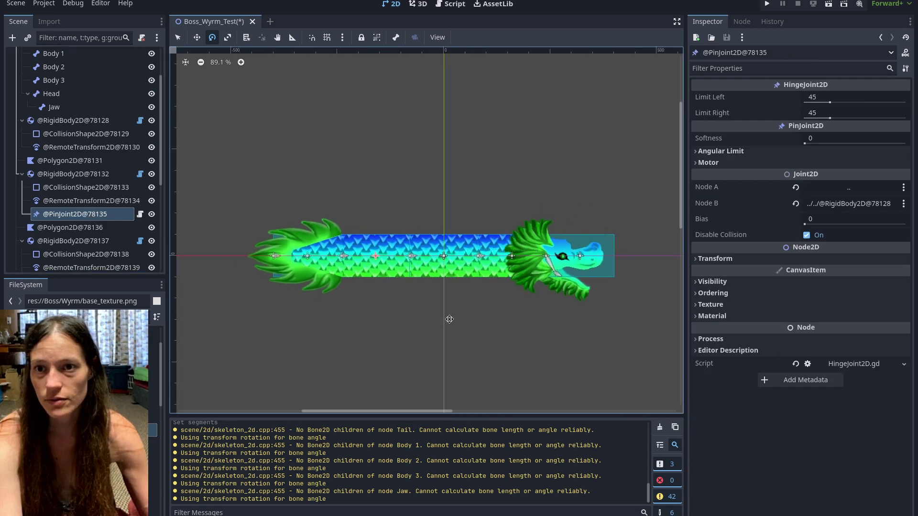
pyautogui.moveTo(434, 308); pyautogui.dragTo(363, 277, button='middle')
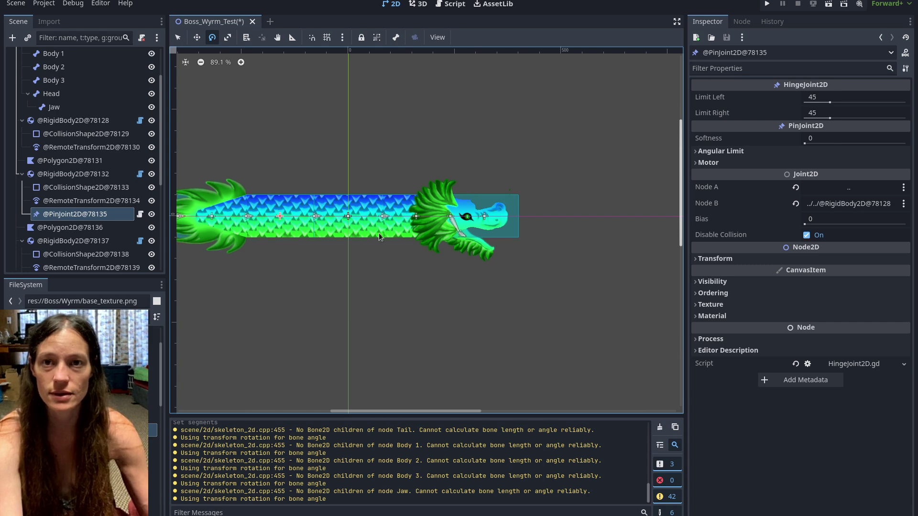
# Inspect the third segment's PinJoint2D, including its Angular Limit and Motor settings.
pyautogui.scroll(-2, 75, 204)
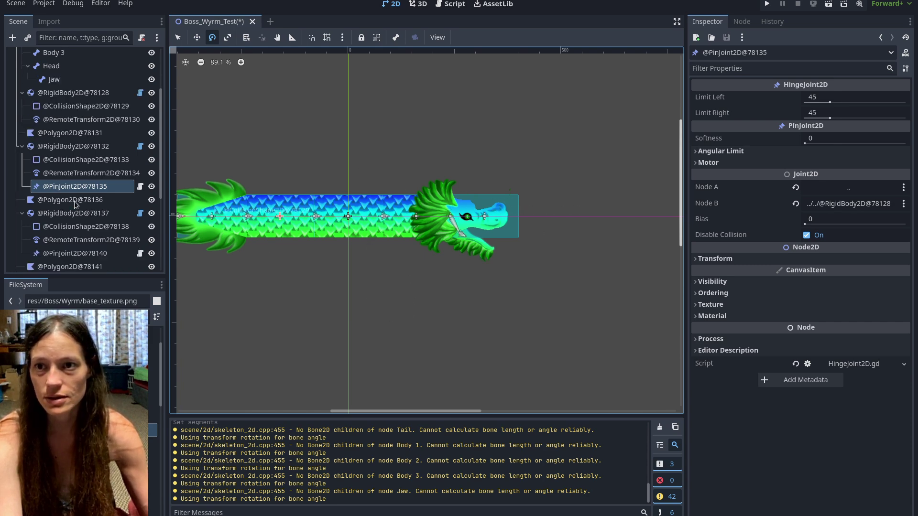
pyautogui.click(76, 254)
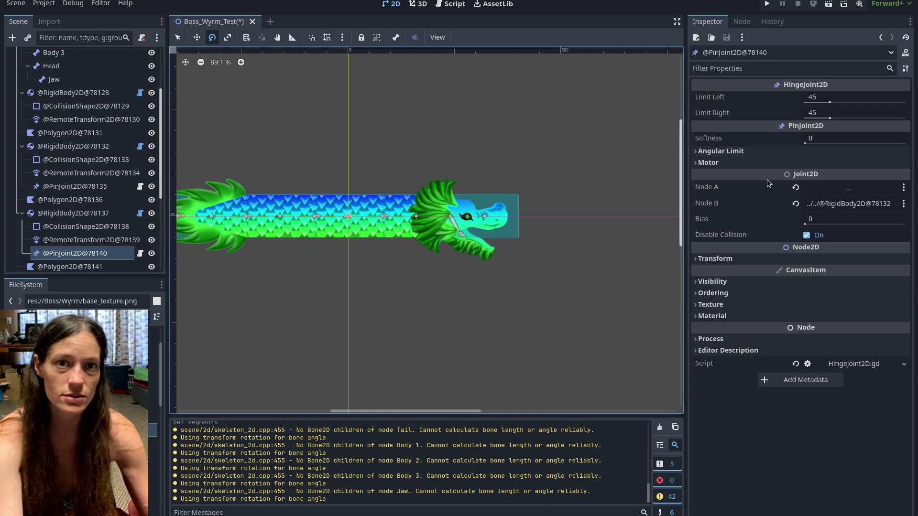
pyautogui.click(760, 152)
pyautogui.click(748, 207)
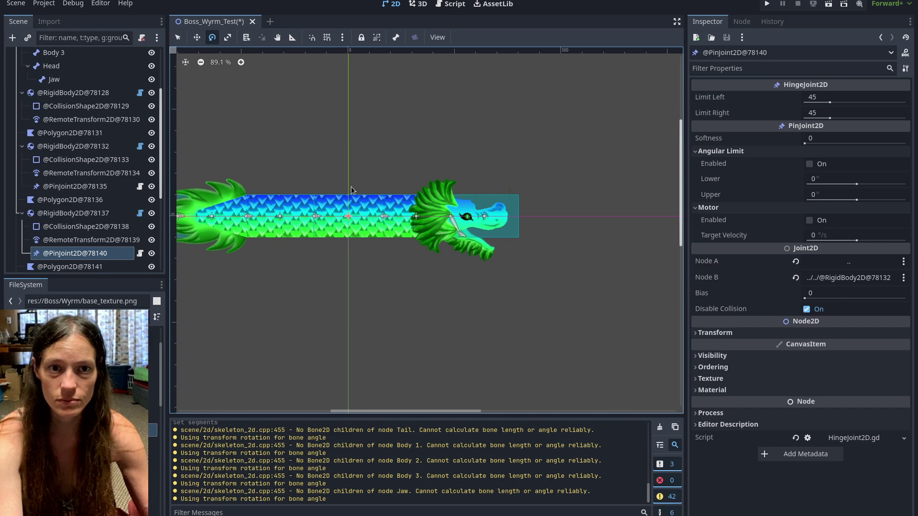
pyautogui.scroll(3, 312, 267)
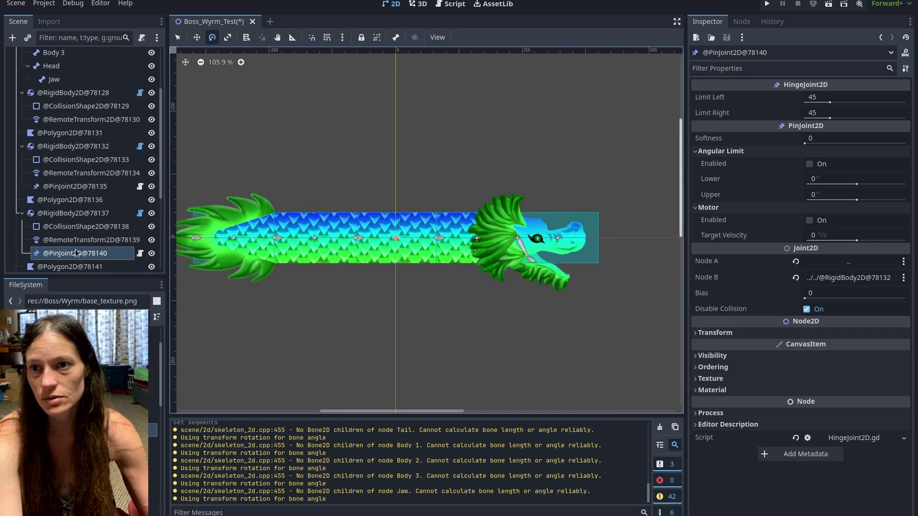
# Select the second segment's Polygon2D and expand its Texture property to preview the wyrm texture.
pyautogui.scroll(2, 76, 252)
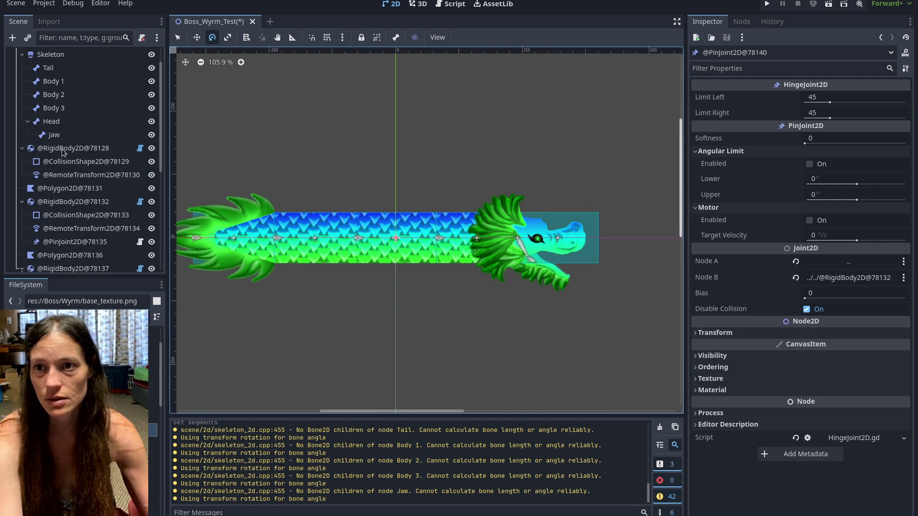
pyautogui.scroll(1, 71, 220)
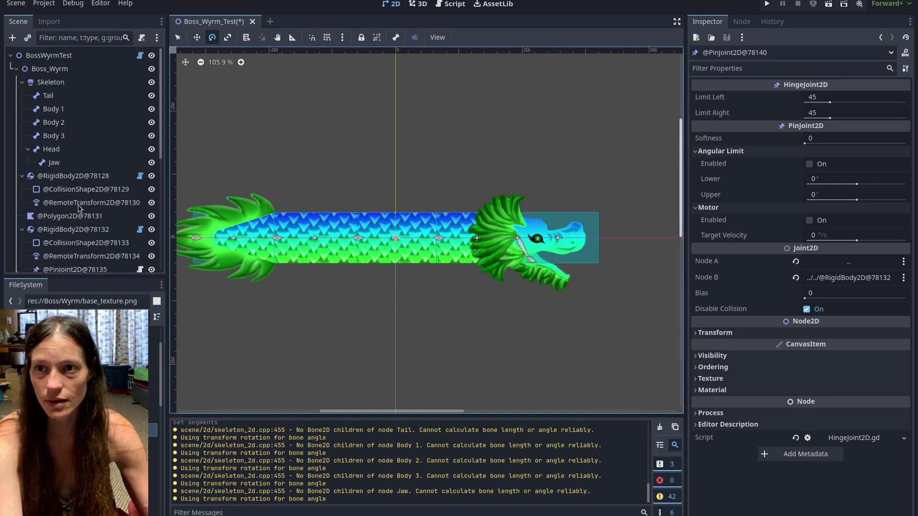
pyautogui.scroll(-1, 57, 232)
pyautogui.scroll(-2, 57, 231)
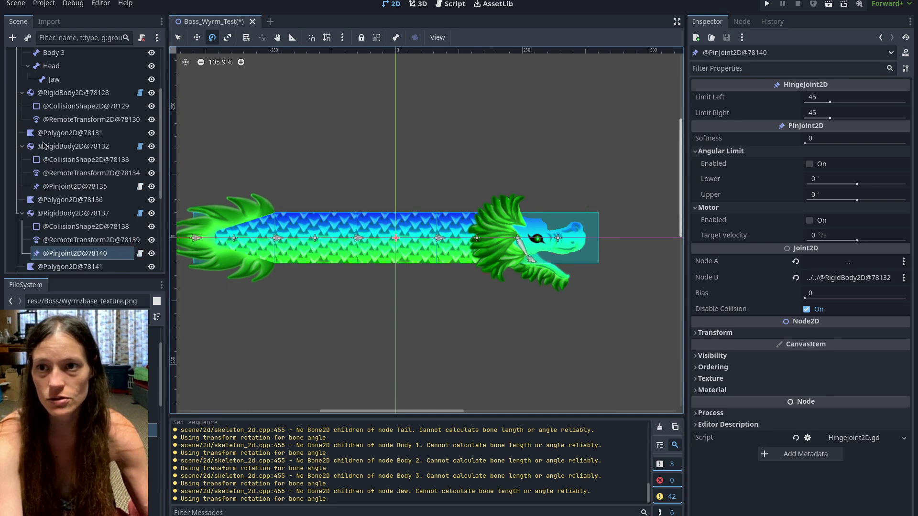
pyautogui.click(93, 200)
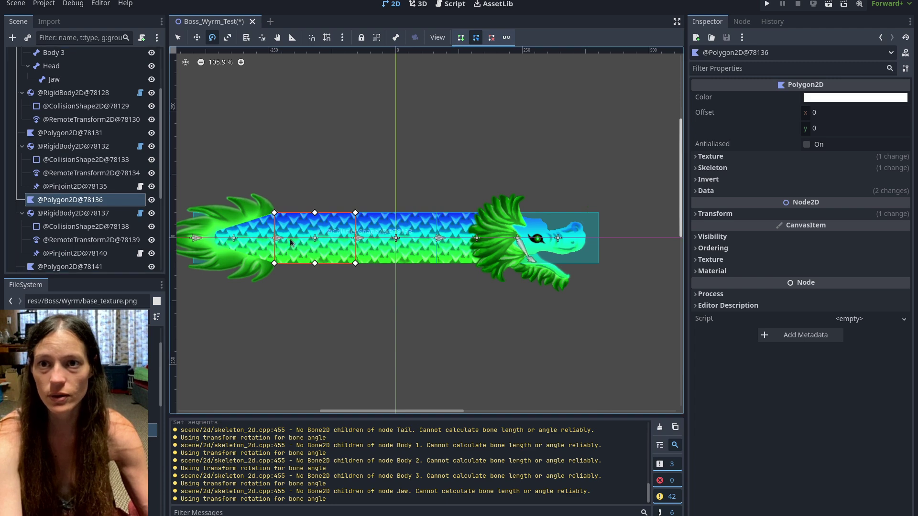
pyautogui.scroll(1, 284, 260)
pyautogui.click(711, 156)
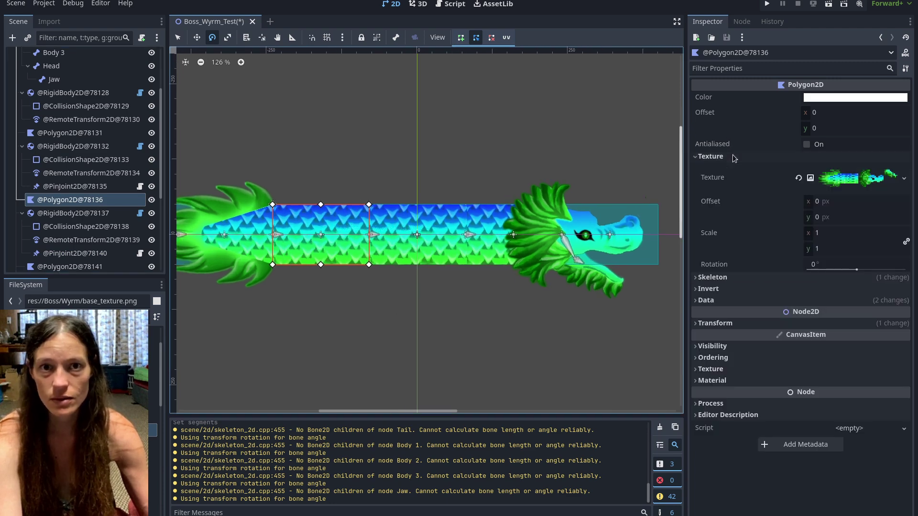
pyautogui.click(838, 186)
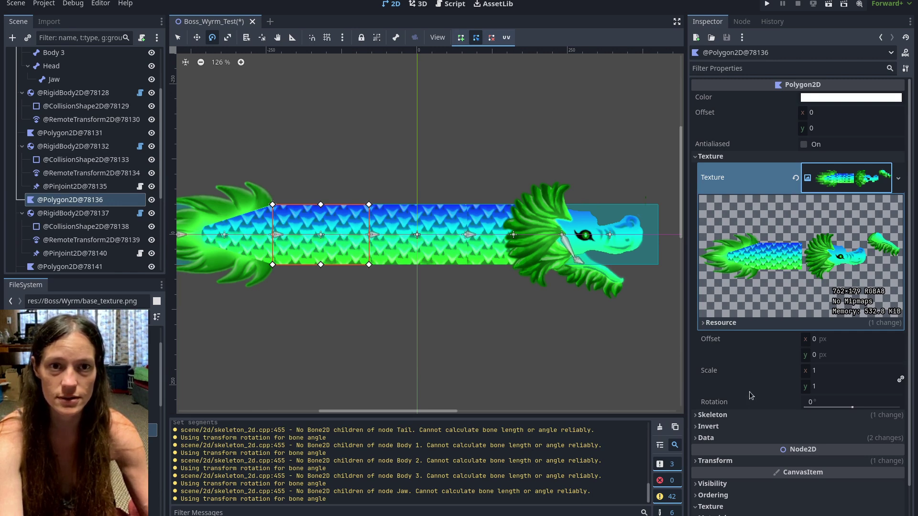
# Inspect the second segment's Polygon2D, expanding its Skeleton assignment and its Data properties with the Polygon and UV arrays.
pyautogui.scroll(-1, 765, 234)
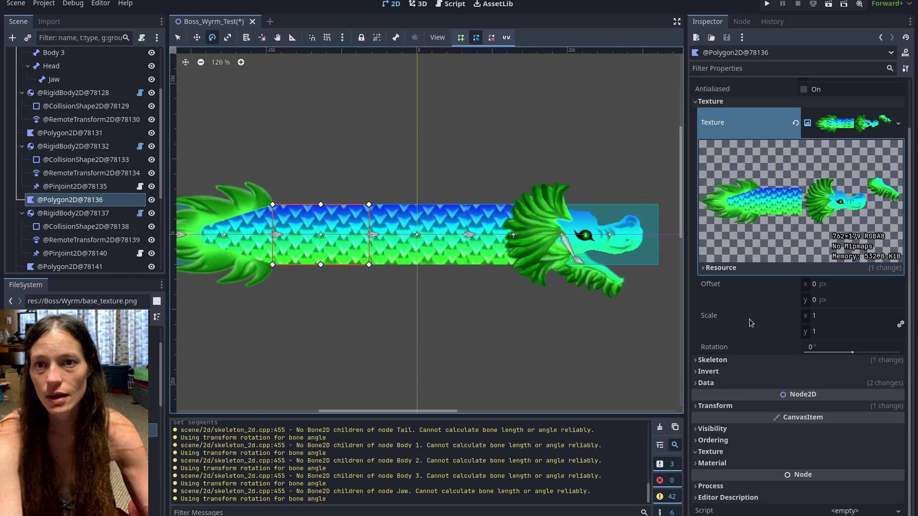
pyautogui.click(740, 359)
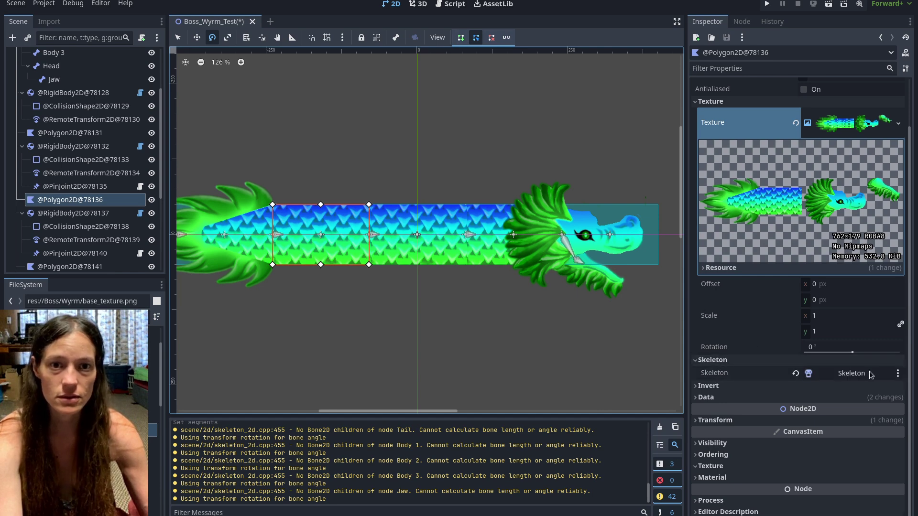
pyautogui.scroll(3, 72, 135)
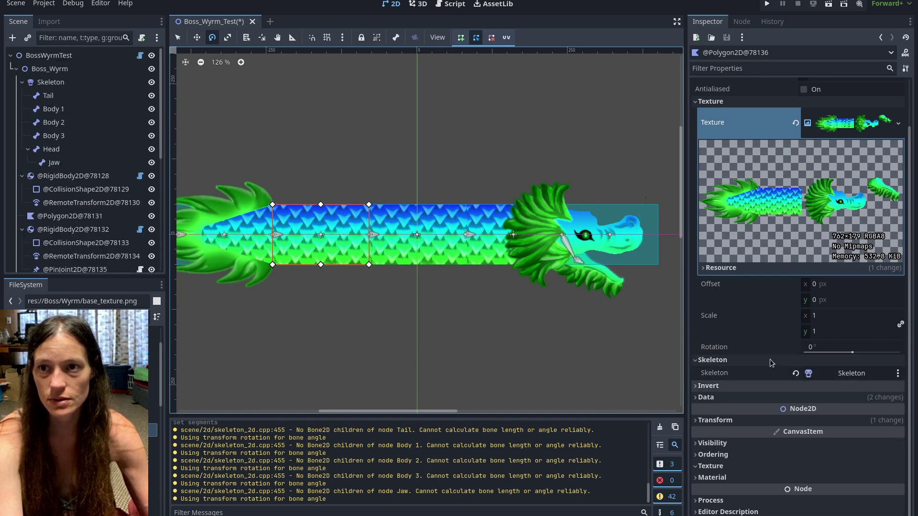
pyautogui.click(722, 397)
pyautogui.scroll(-2, 753, 404)
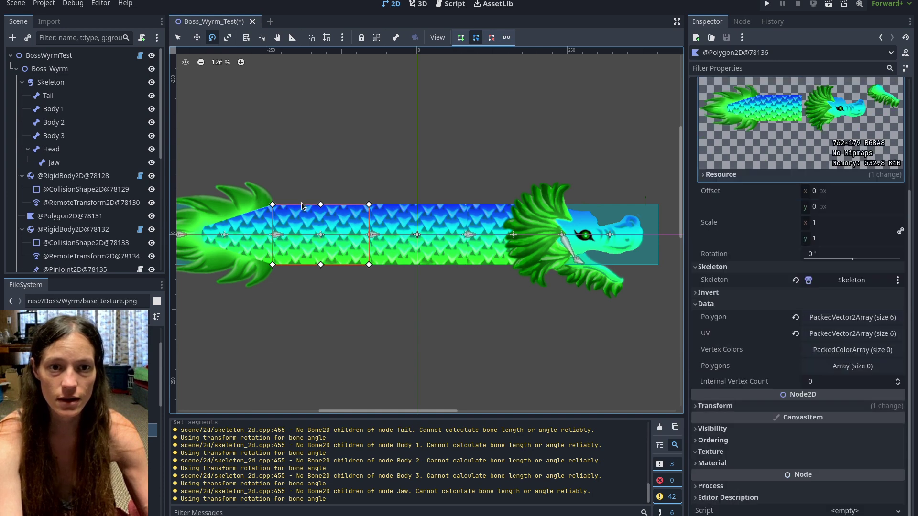
# Check the bone weights painted on the second segment's polygon for Body 1, Body 2 and Tail in the UV editor, and close it.
pyautogui.click(507, 38)
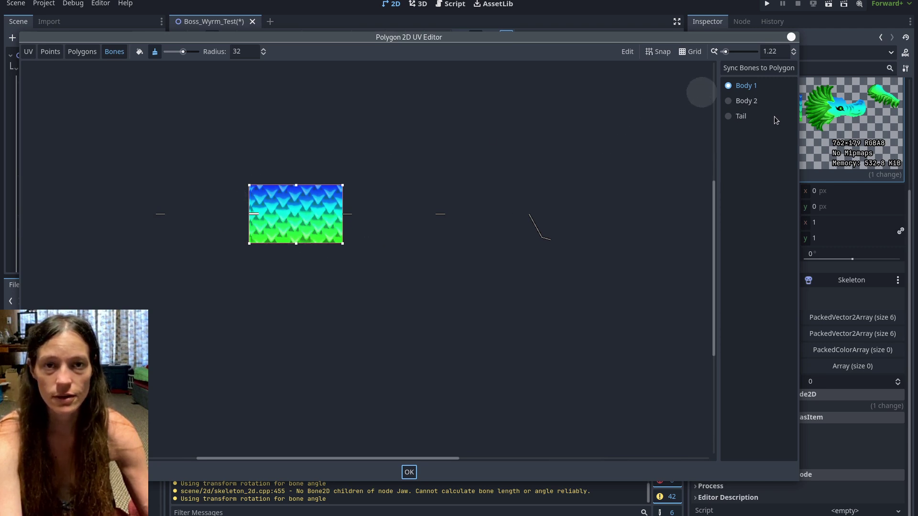
pyautogui.click(747, 102)
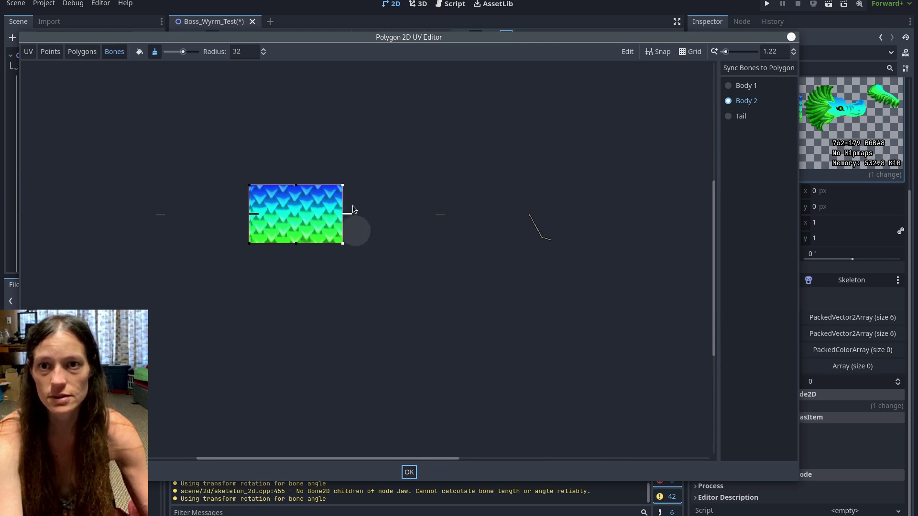
pyautogui.click(748, 120)
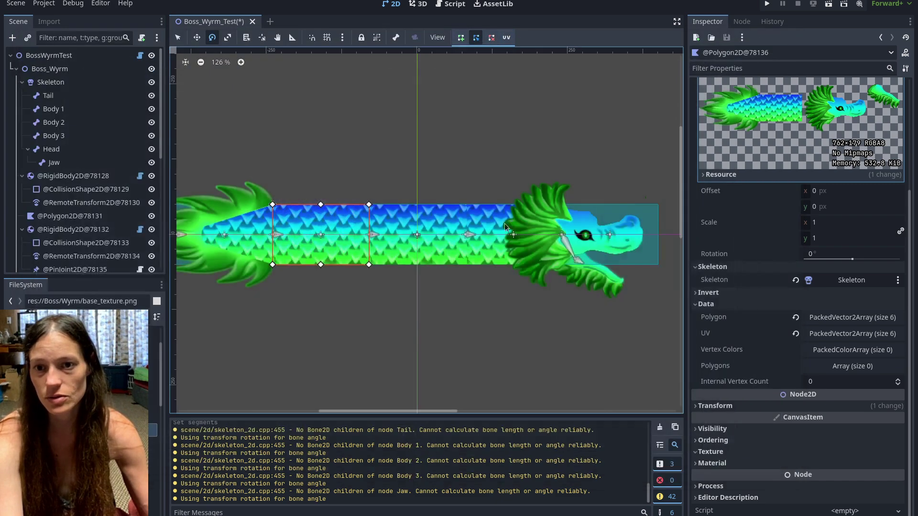
pyautogui.click(410, 473)
# Inspect the tail segment's Polygon2D and its rigid body.
pyautogui.moveTo(263, 283); pyautogui.dragTo(278, 291, button='middle')
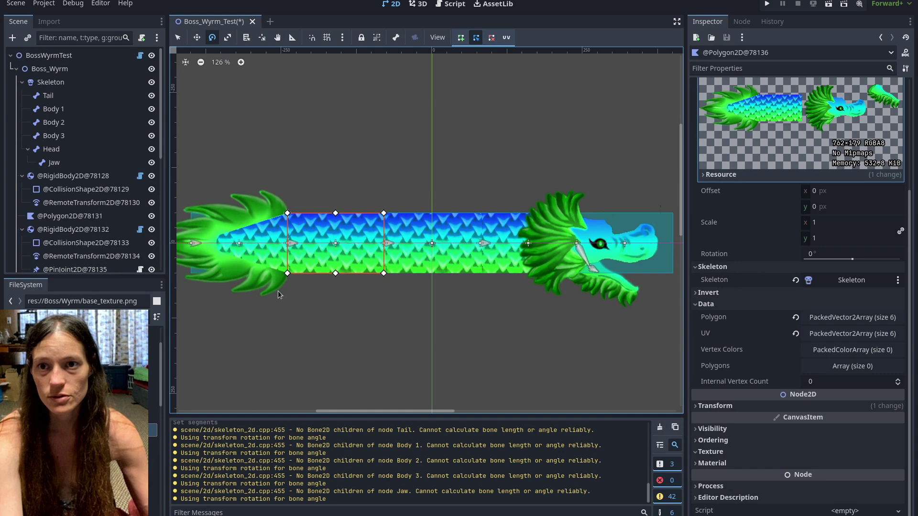
pyautogui.click(88, 218)
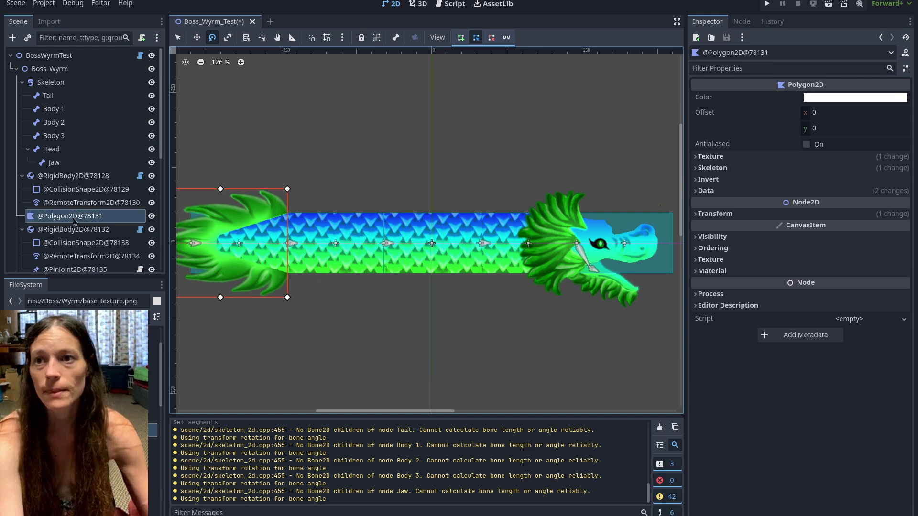
pyautogui.click(75, 176)
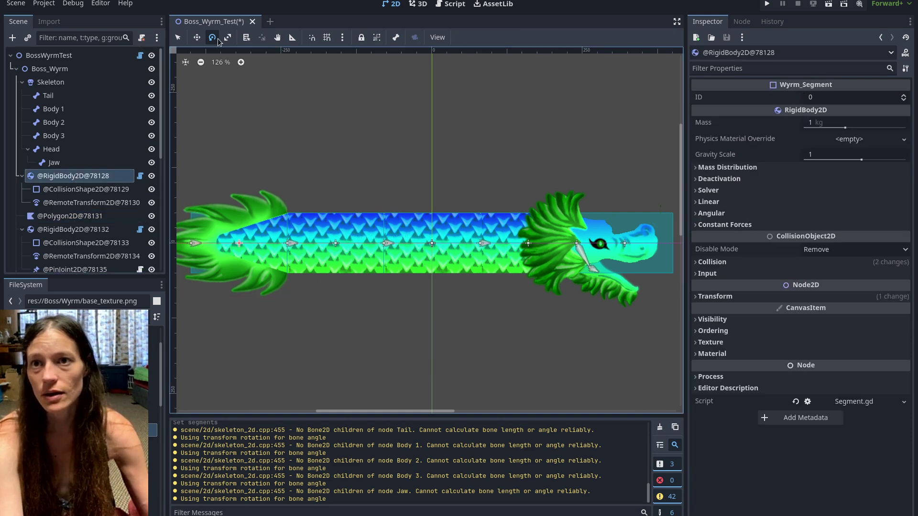
# Rotate the second segment's rigid body to about 29 degrees, to about 58 degrees, and back to about 7 degrees to demonstrate the bending polygons.
pyautogui.click(62, 230)
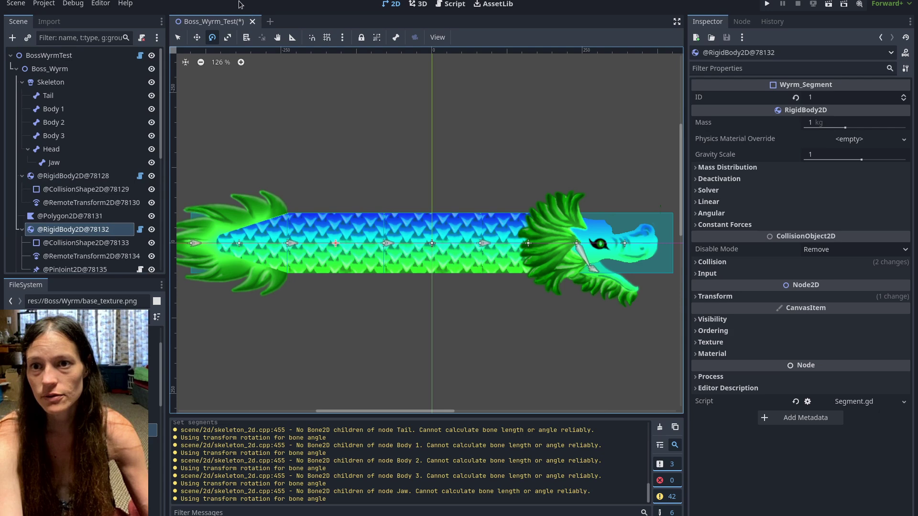
pyautogui.moveTo(354, 371); pyautogui.dragTo(289, 365)
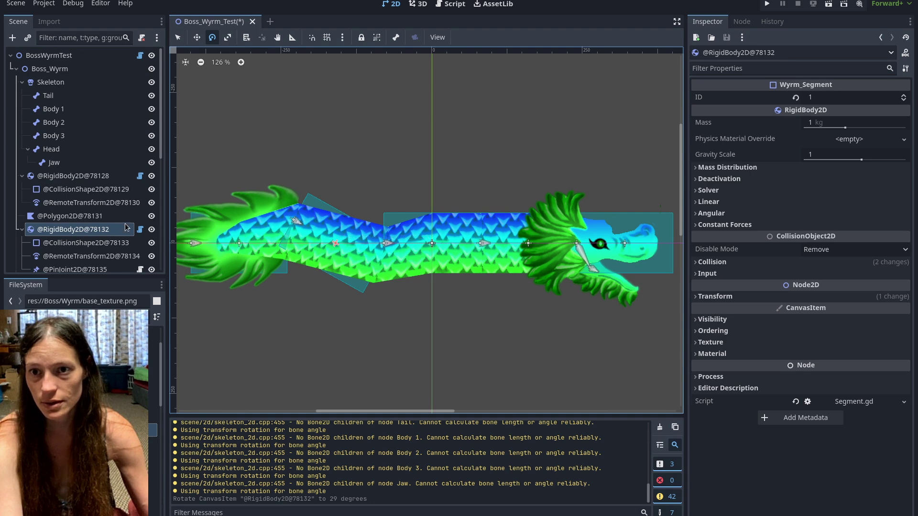
pyautogui.moveTo(384, 376); pyautogui.dragTo(328, 358)
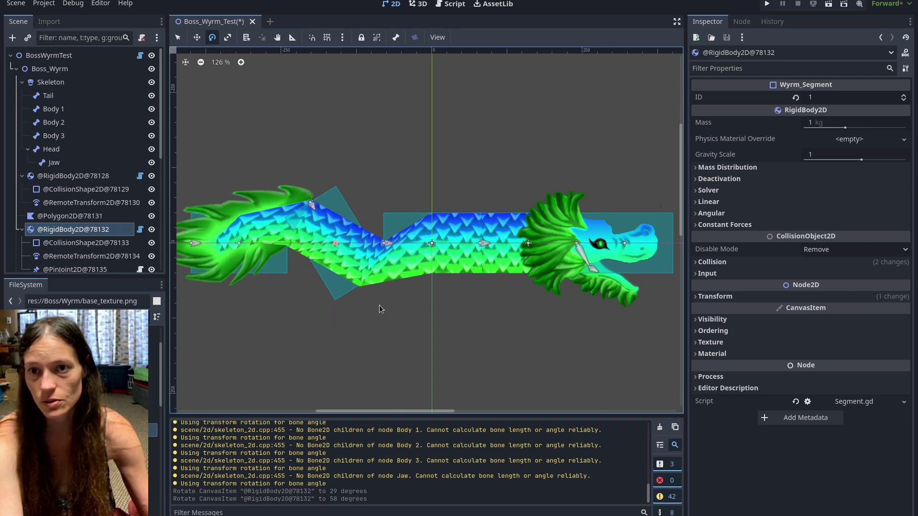
pyautogui.moveTo(389, 245); pyautogui.dragTo(444, 293)
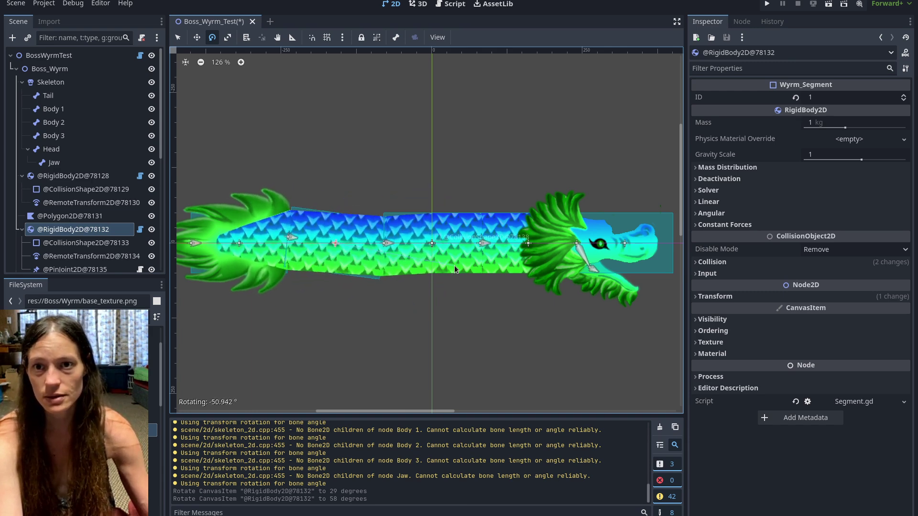
pyautogui.moveTo(455, 268); pyautogui.dragTo(492, 295)
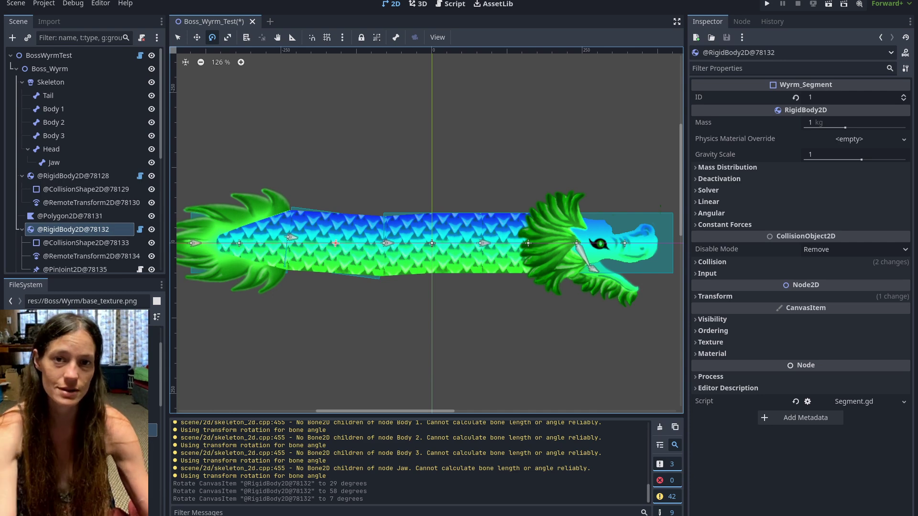